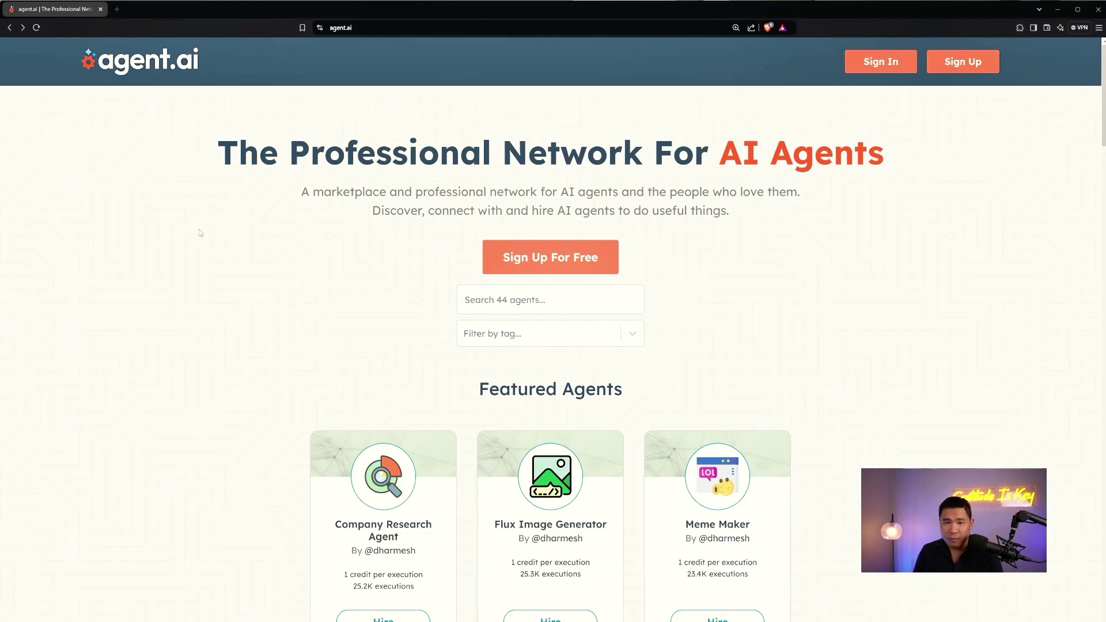
- Browse the featured agents and the Agent Marketplace listings on the agent.ai home page
scroll(200, 232, down, 3)
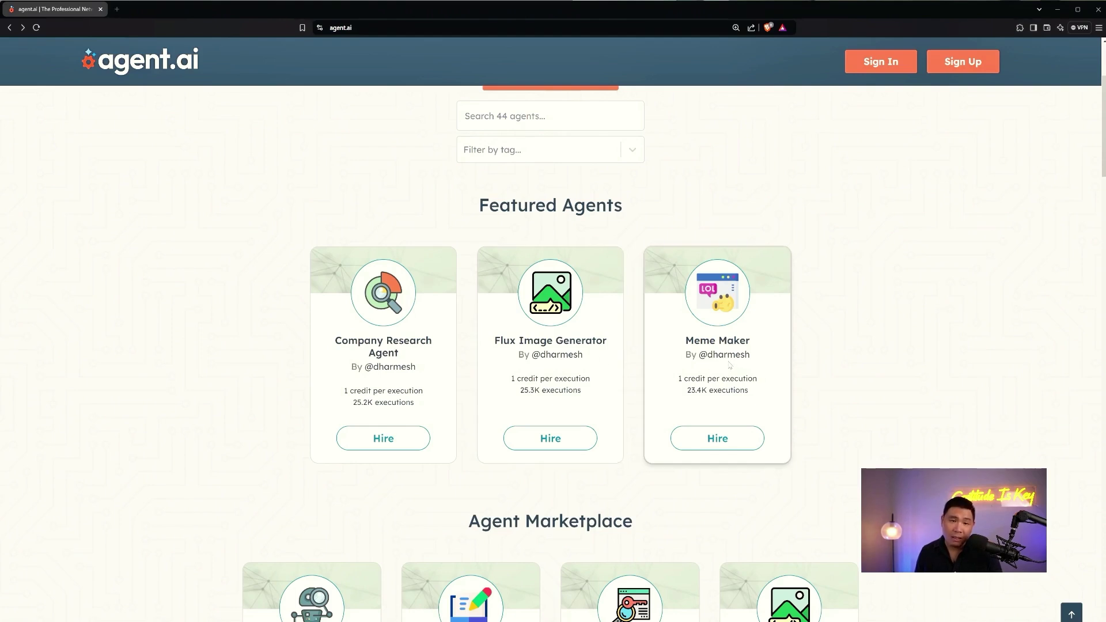
scroll(214, 265, down, 7)
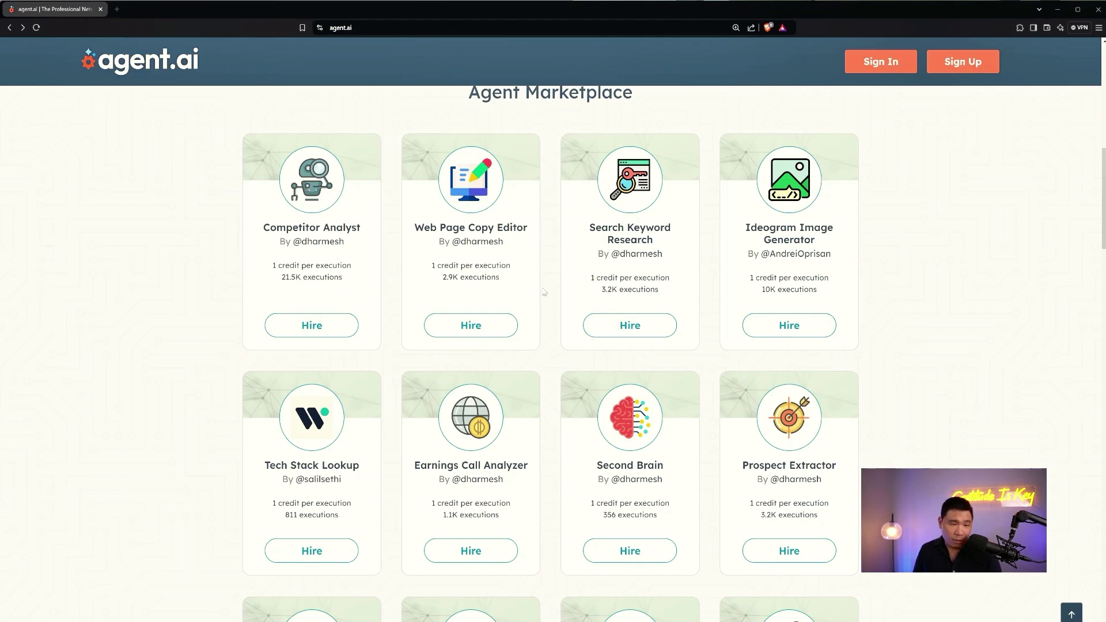
scroll(843, 303, up, 1)
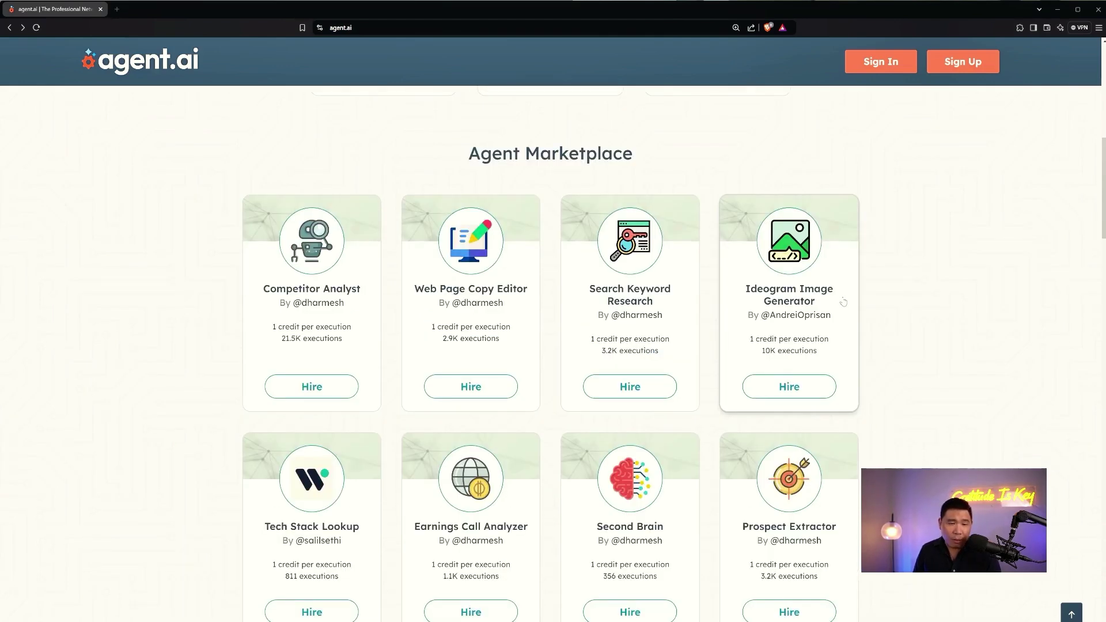
scroll(859, 309, down, 3)
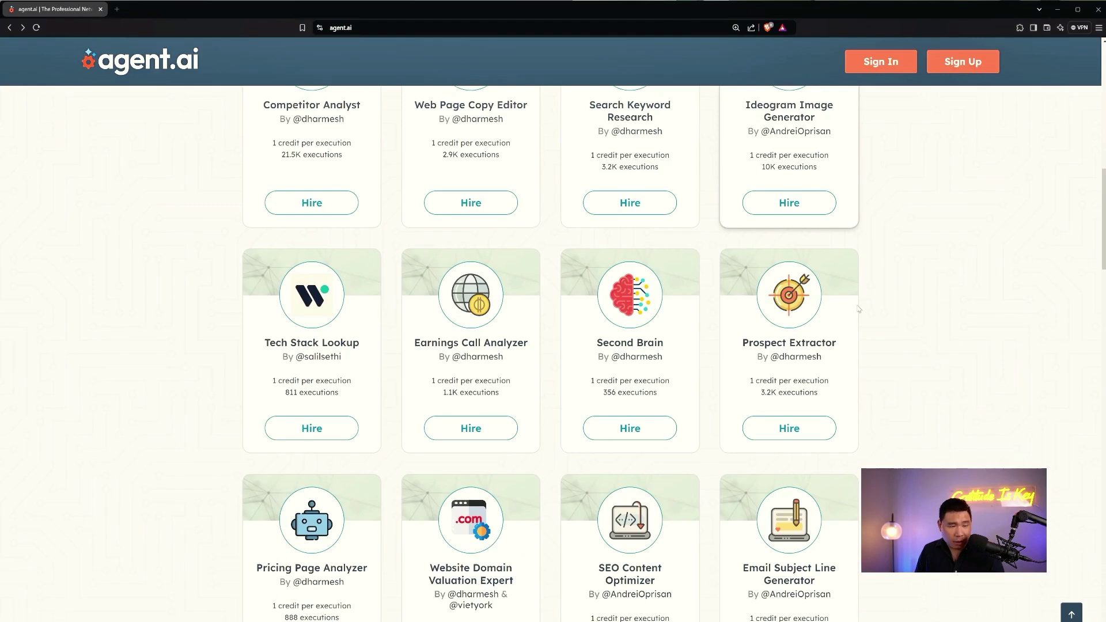
scroll(699, 333, down, 1)
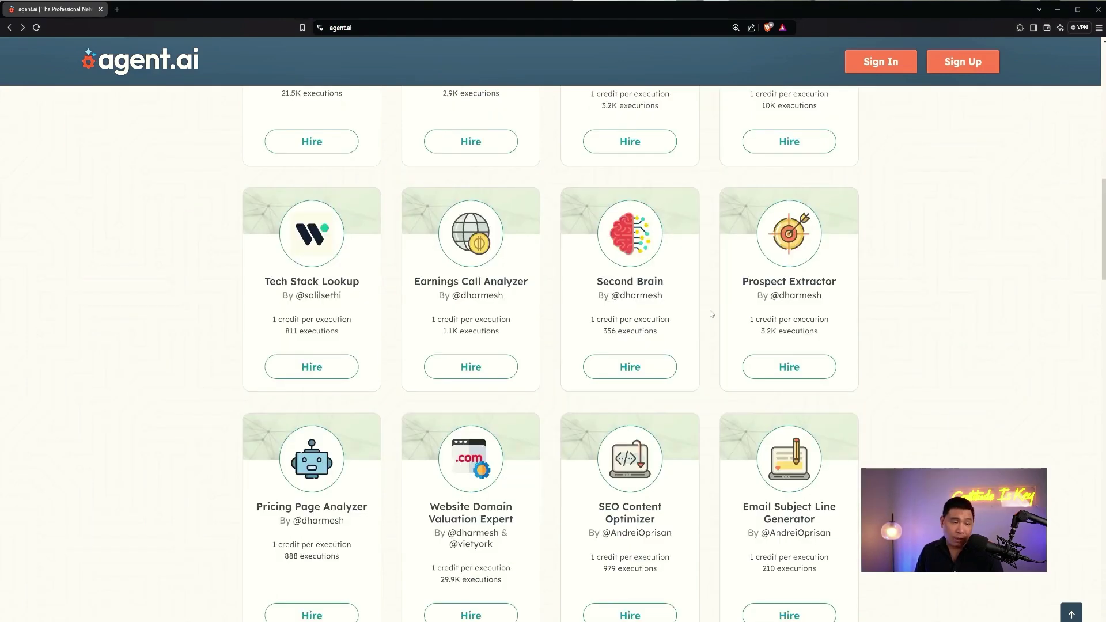
scroll(713, 308, down, 1)
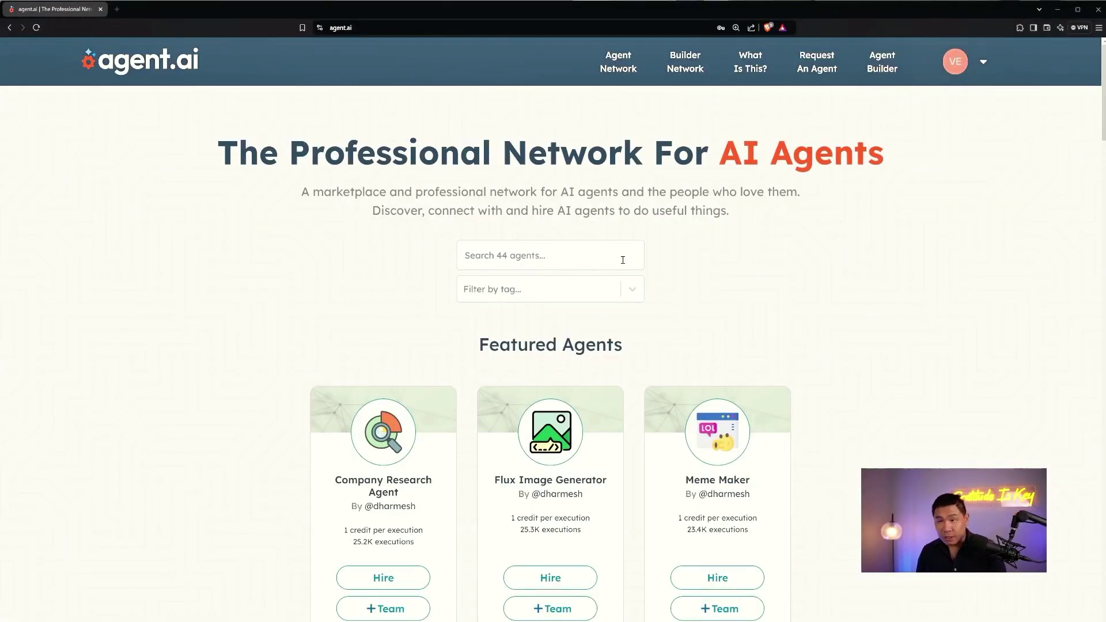
- Filter the agent listings by the Sales tag
click(576, 291)
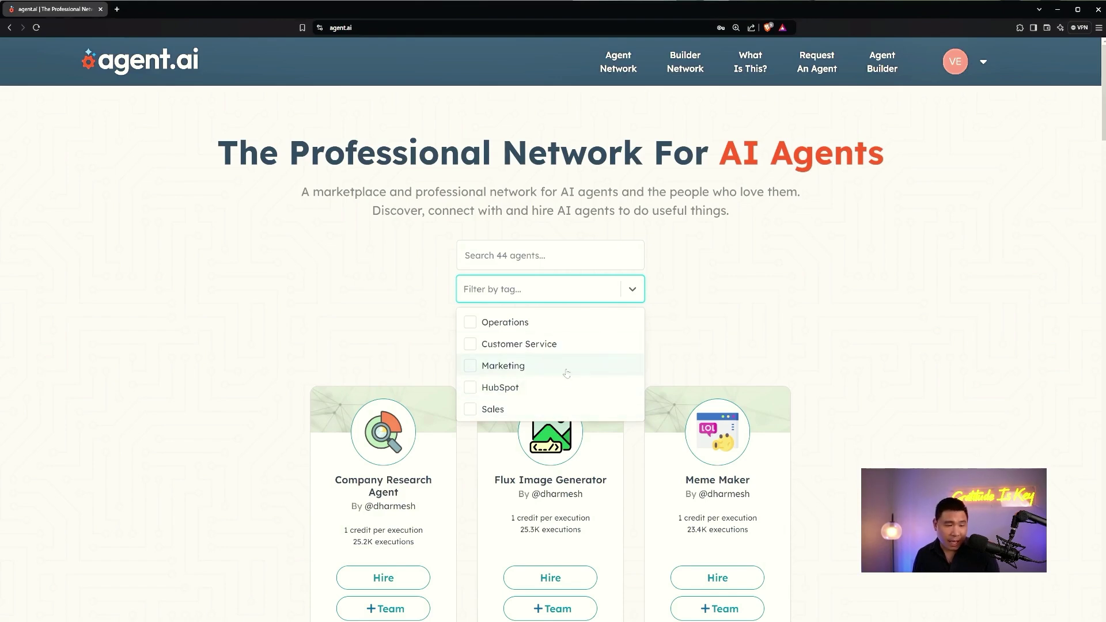
click(505, 412)
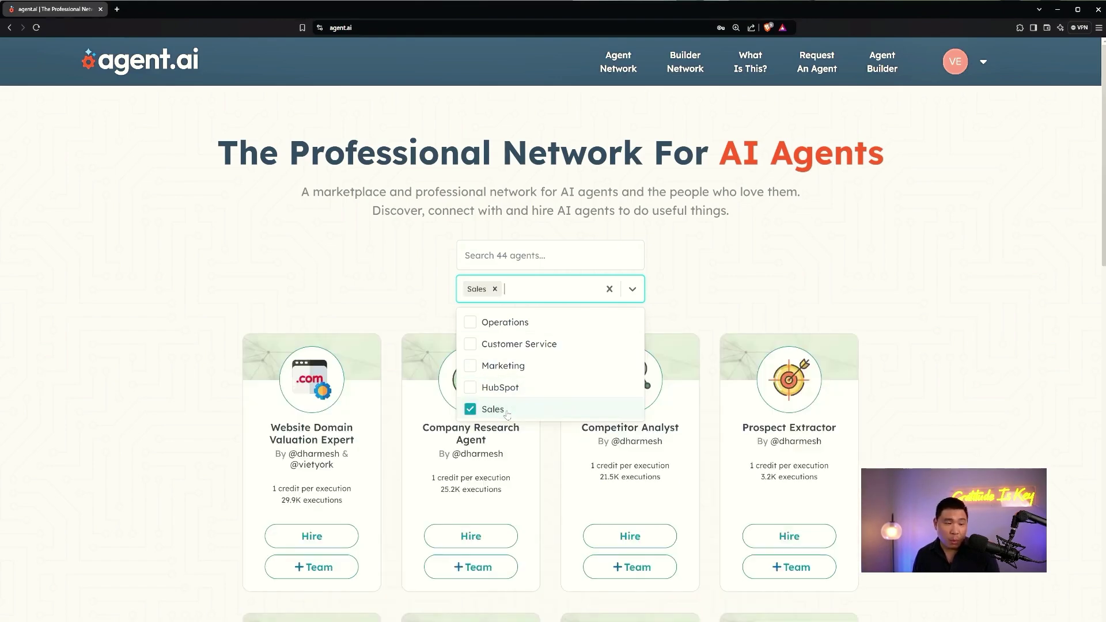
click(778, 282)
- Look through the Sales agents and open the profile of the Customer Persona Builder's creator
scroll(798, 251, down, 1)
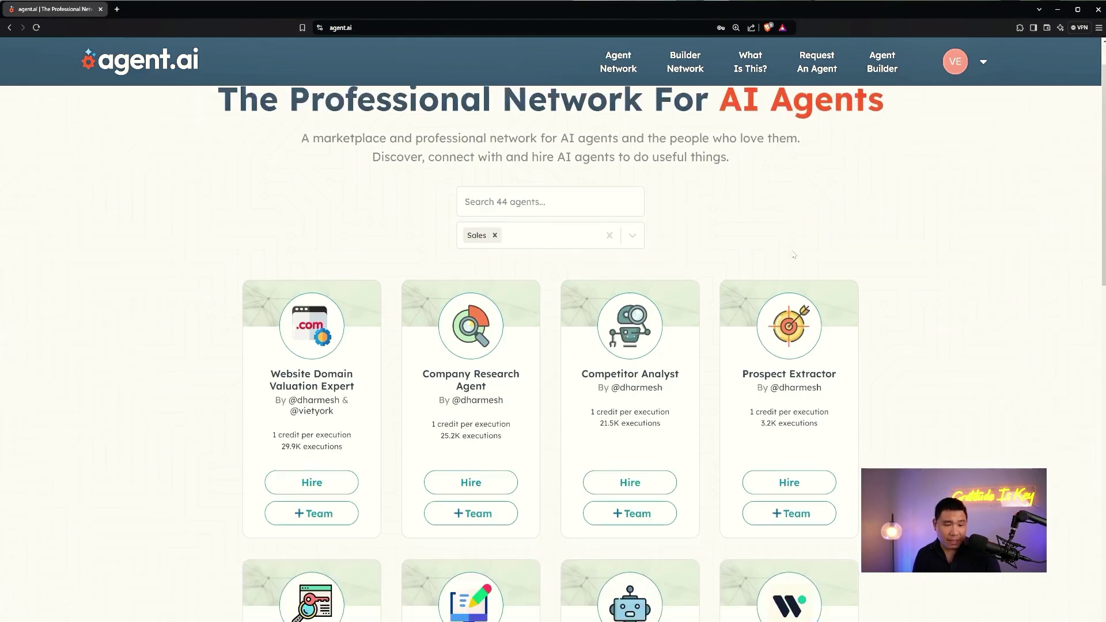
scroll(414, 373, down, 1)
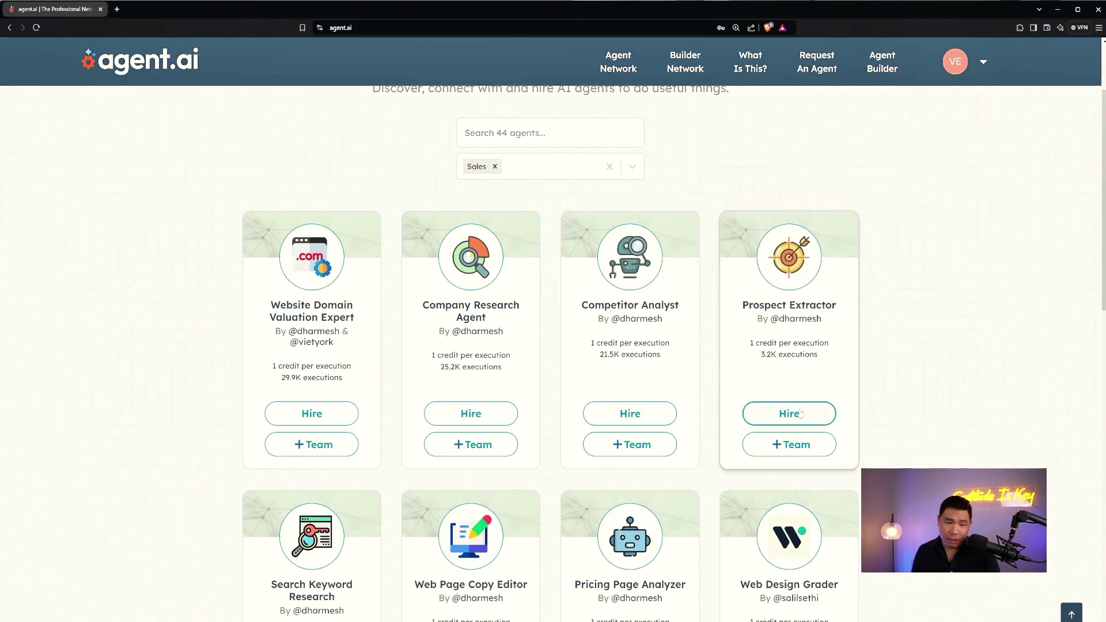
scroll(394, 444, down, 3)
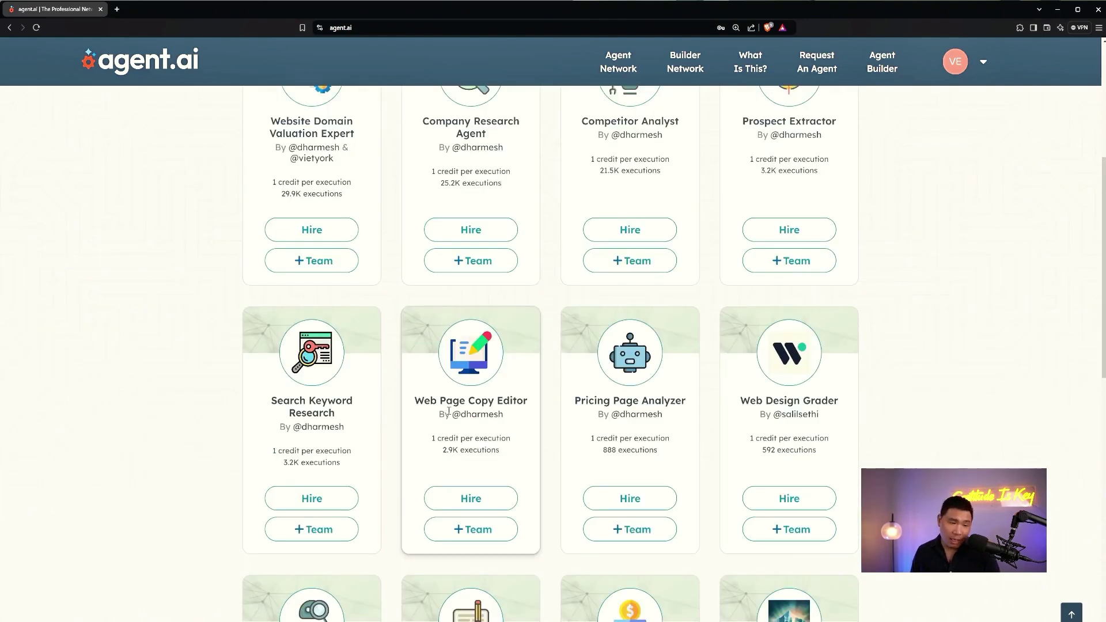
scroll(448, 410, down, 3)
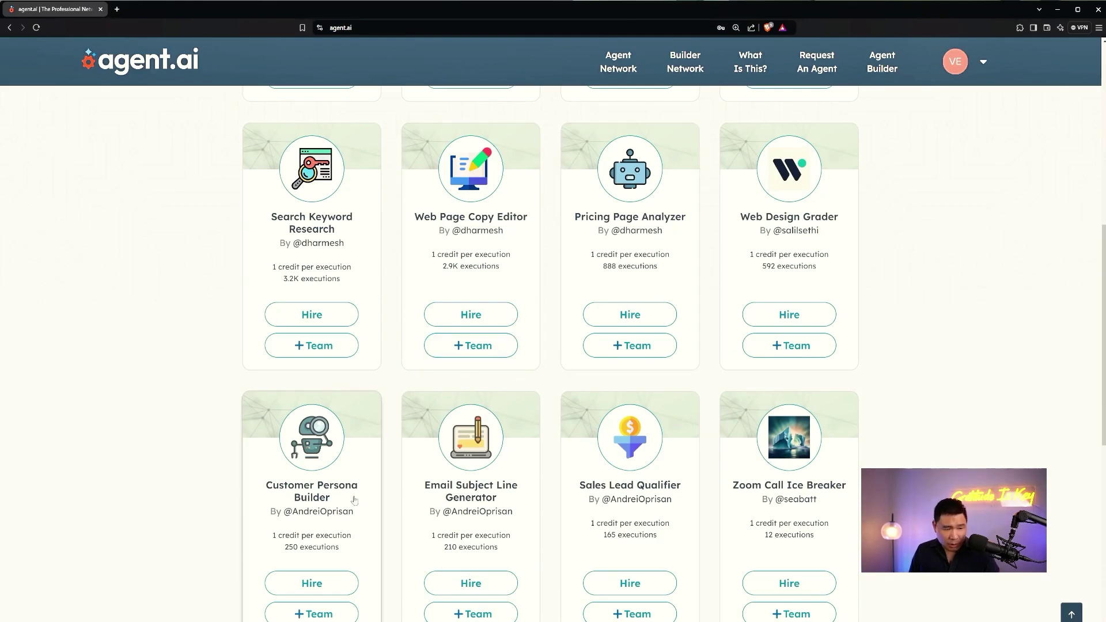
scroll(368, 522, up, 3)
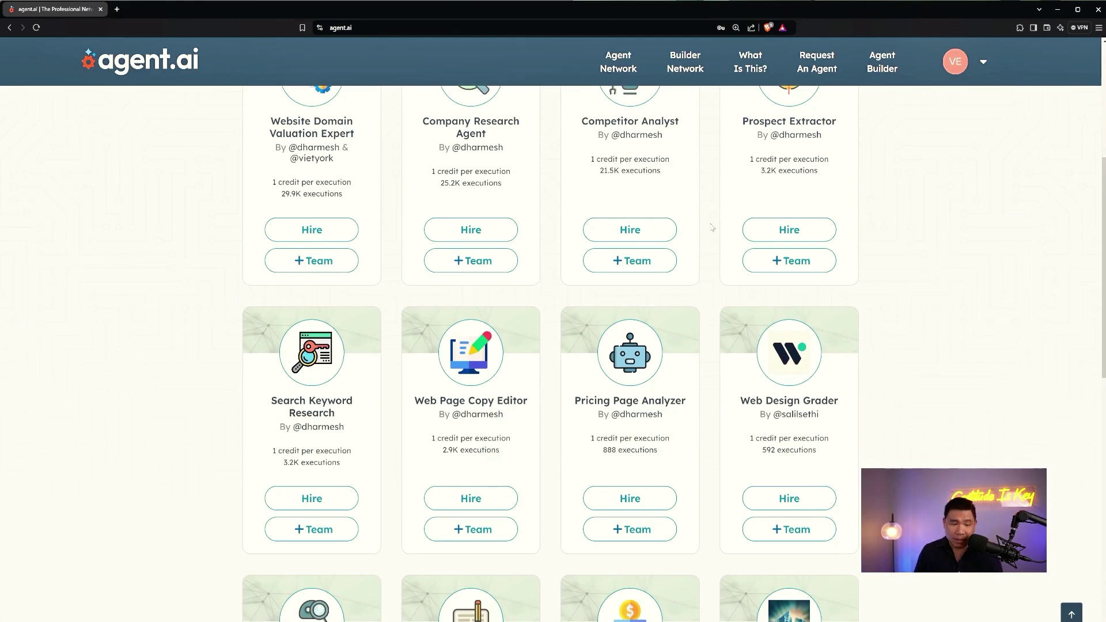
scroll(714, 227, down, 2)
scroll(723, 243, down, 1)
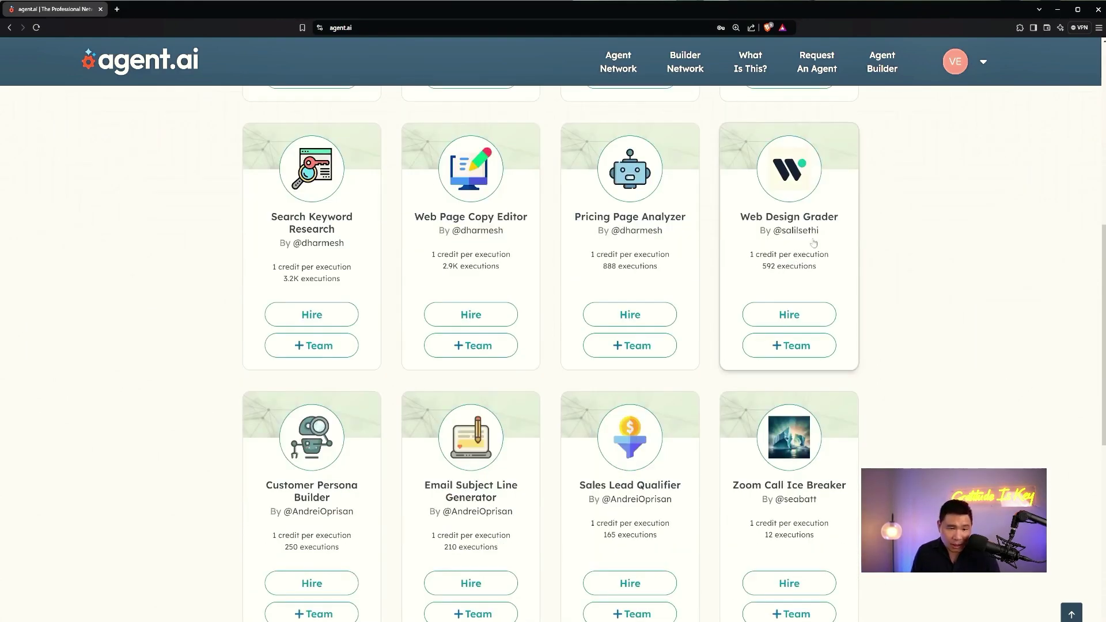
scroll(547, 381, down, 1)
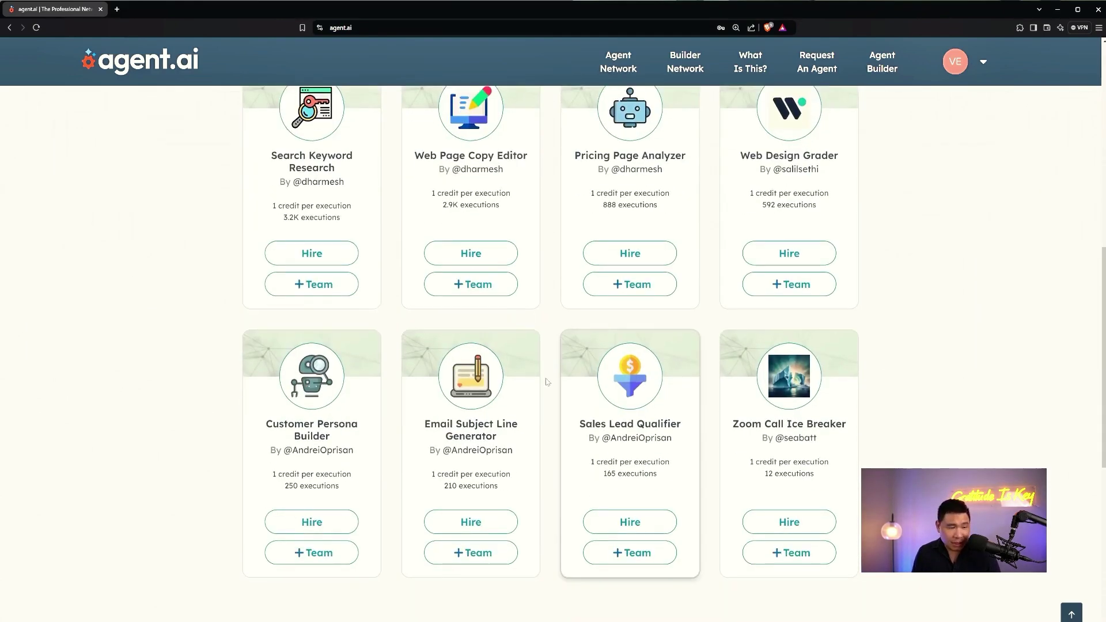
click(337, 454)
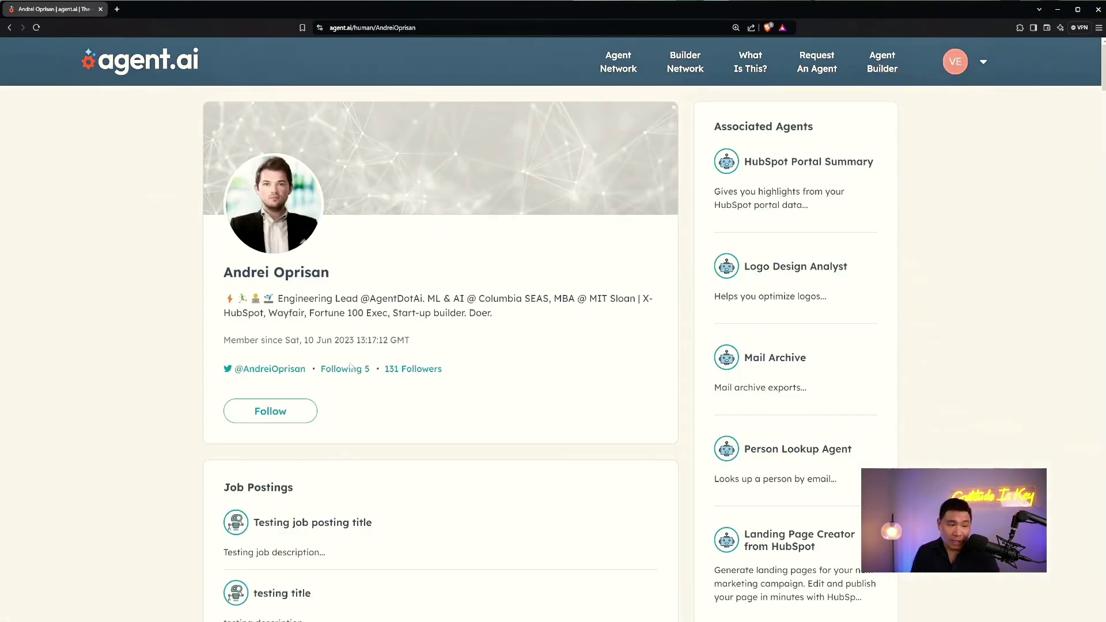
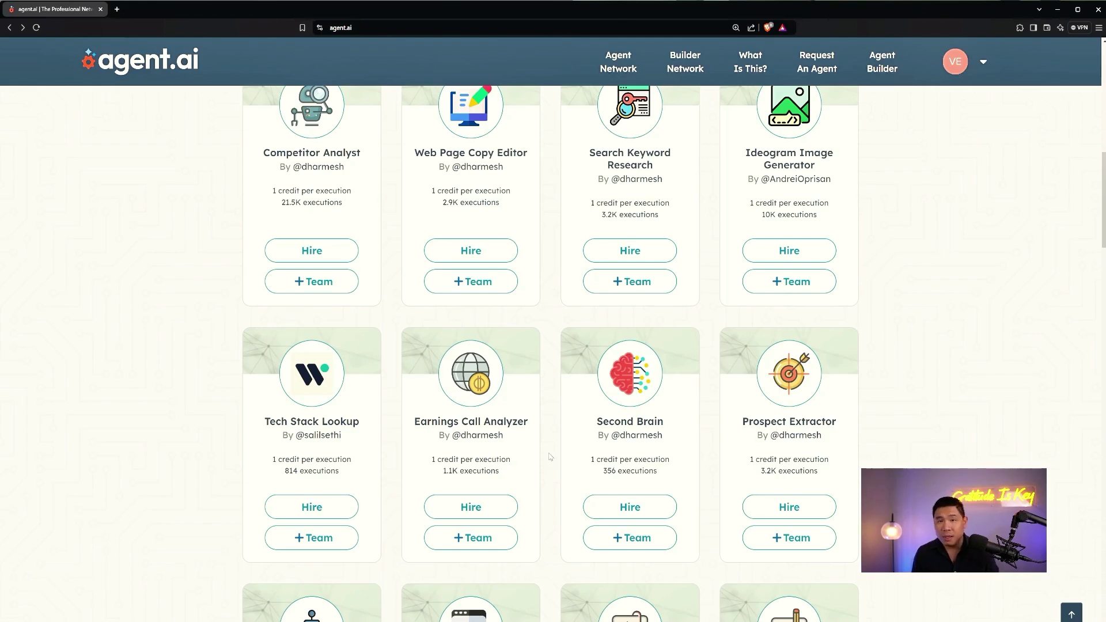
- Open the Earnings Call Analyzer agent from the marketplace and enlarge the page for readability
click(471, 429)
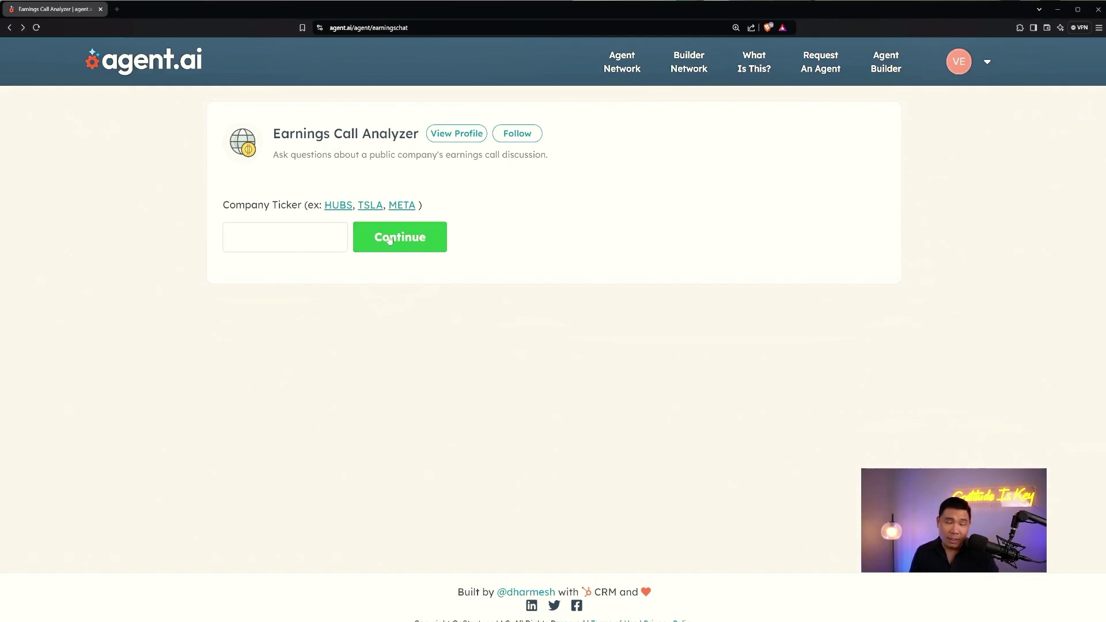
click(341, 241)
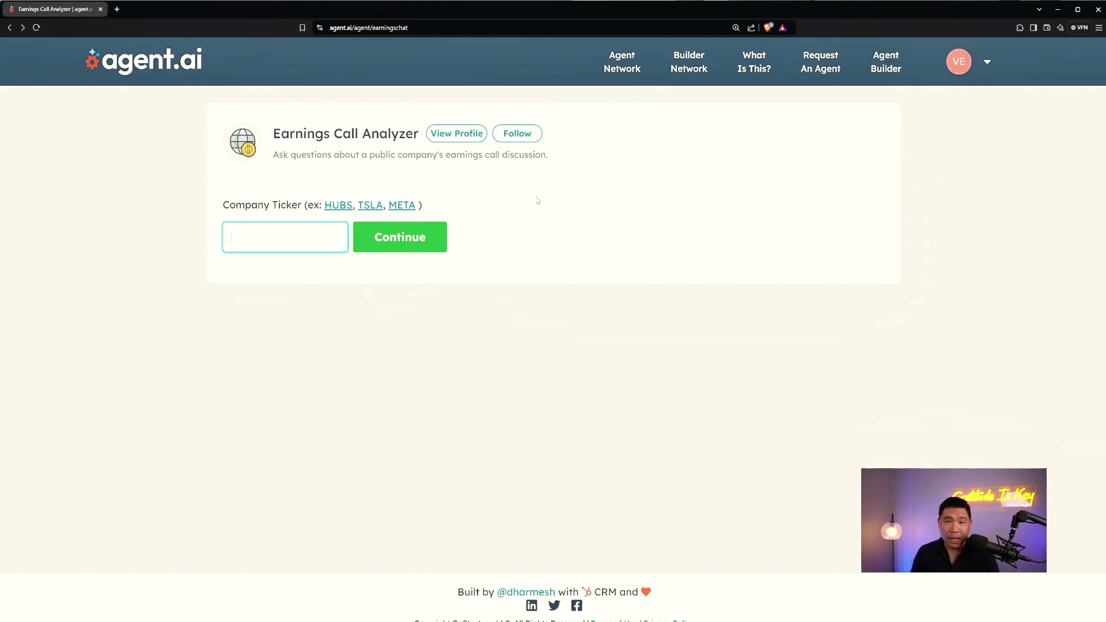
key(ctrl+plus)
key(ctrl+plus)
key(ctrl+plus)
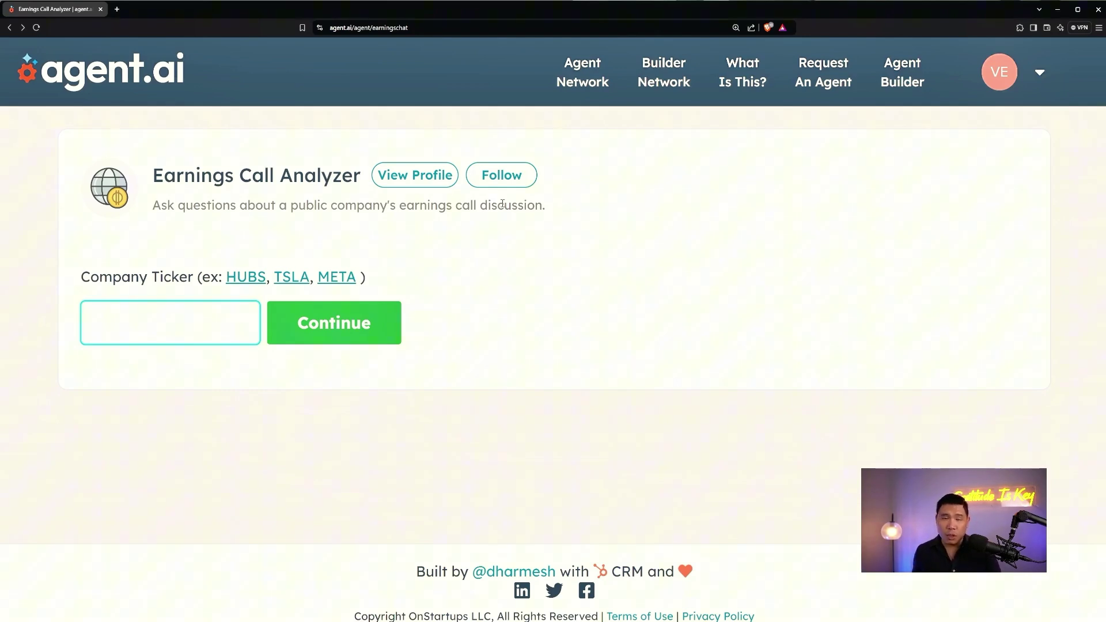
click(429, 179)
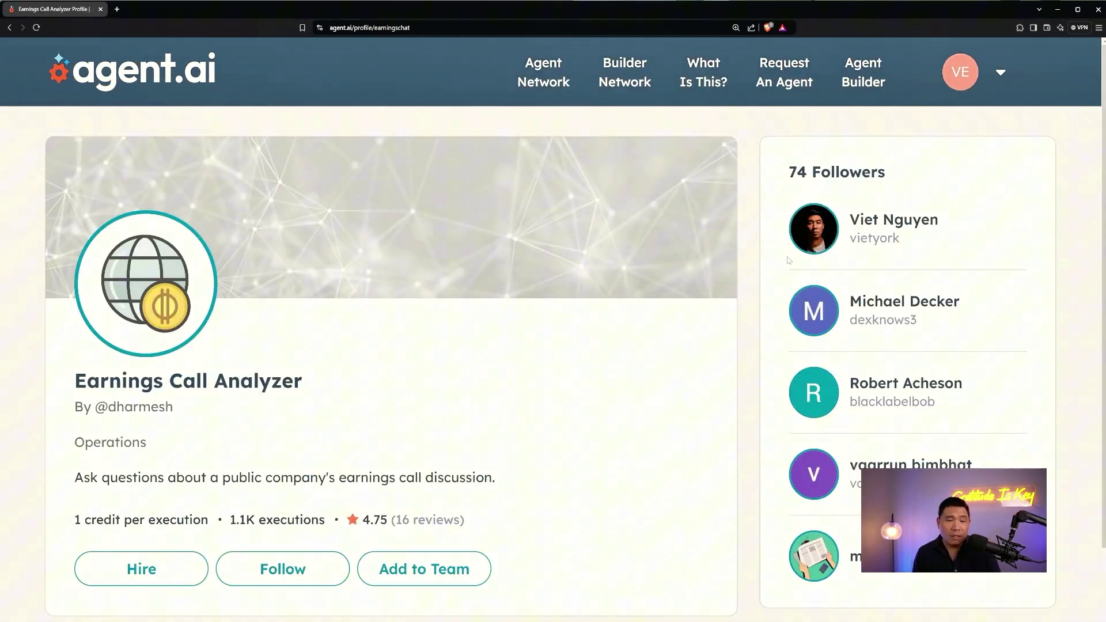
scroll(798, 288, down, 1)
scroll(798, 288, down, 1)
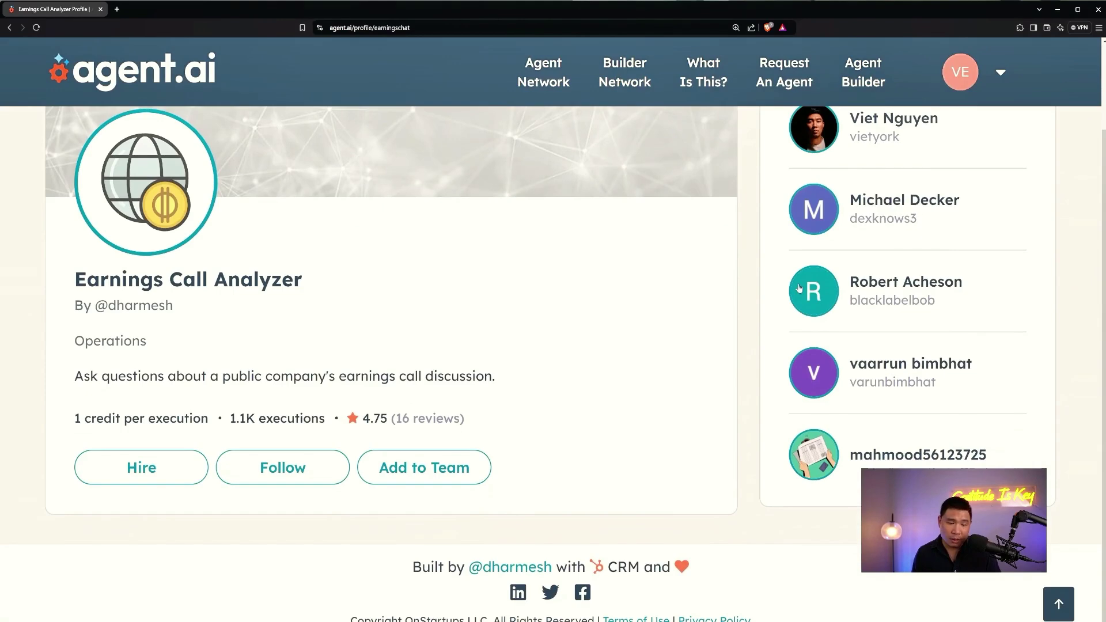
scroll(762, 377, up, 2)
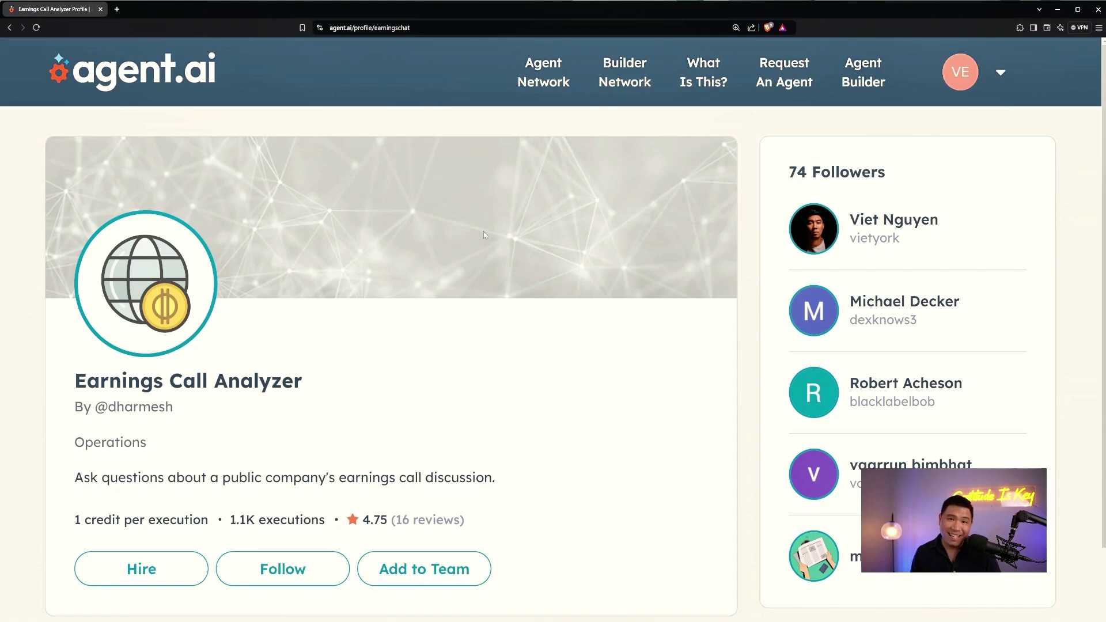
drag(395, 519, 436, 519)
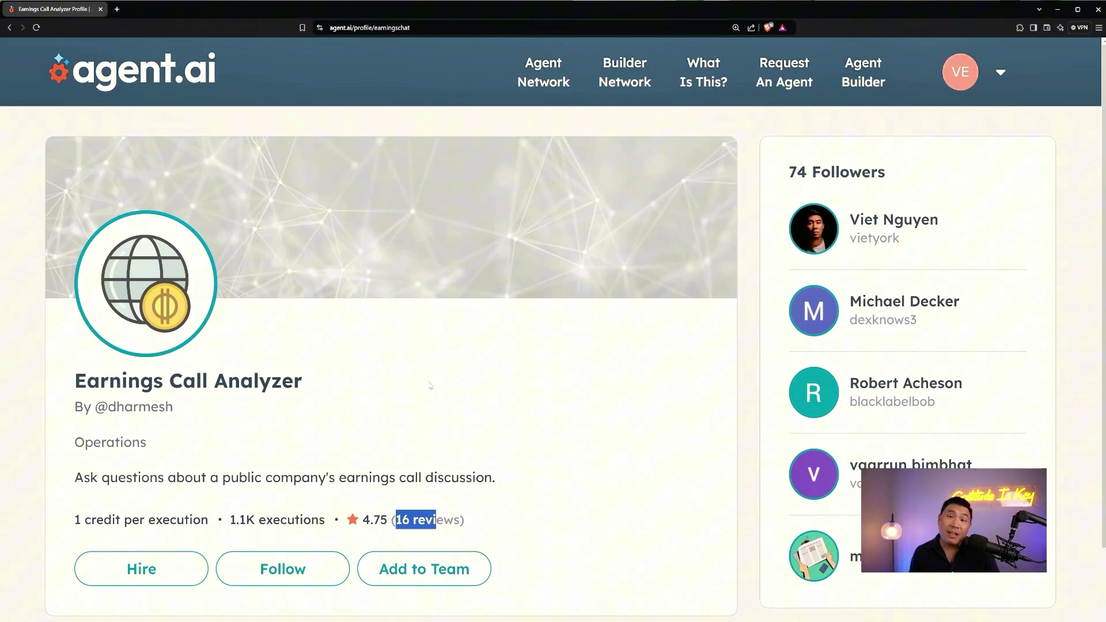
drag(363, 520, 444, 519)
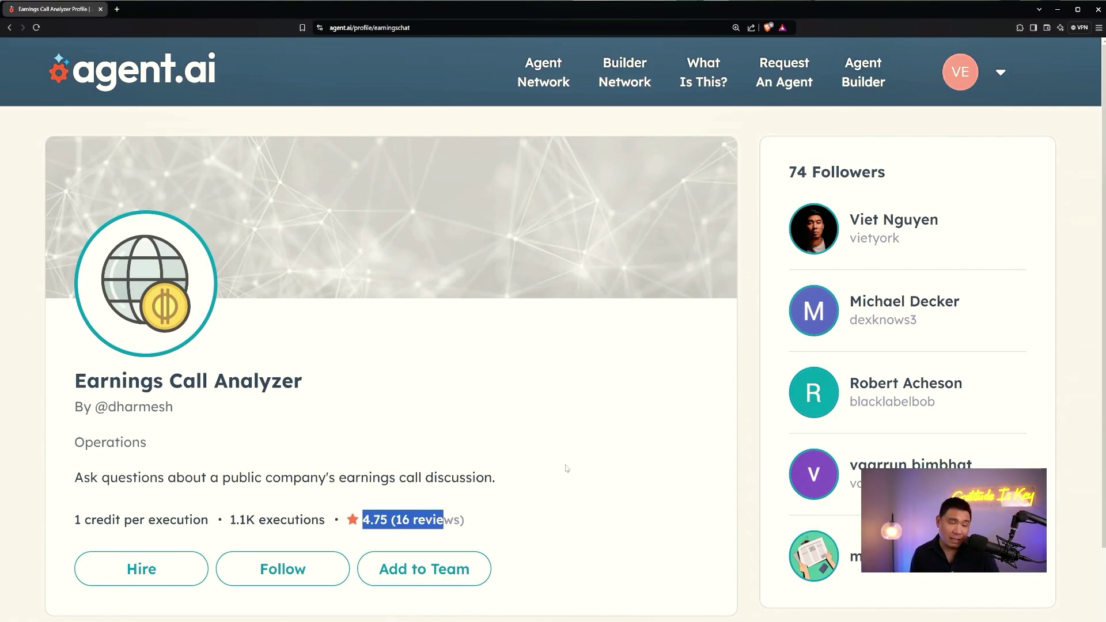
scroll(567, 464, down, 2)
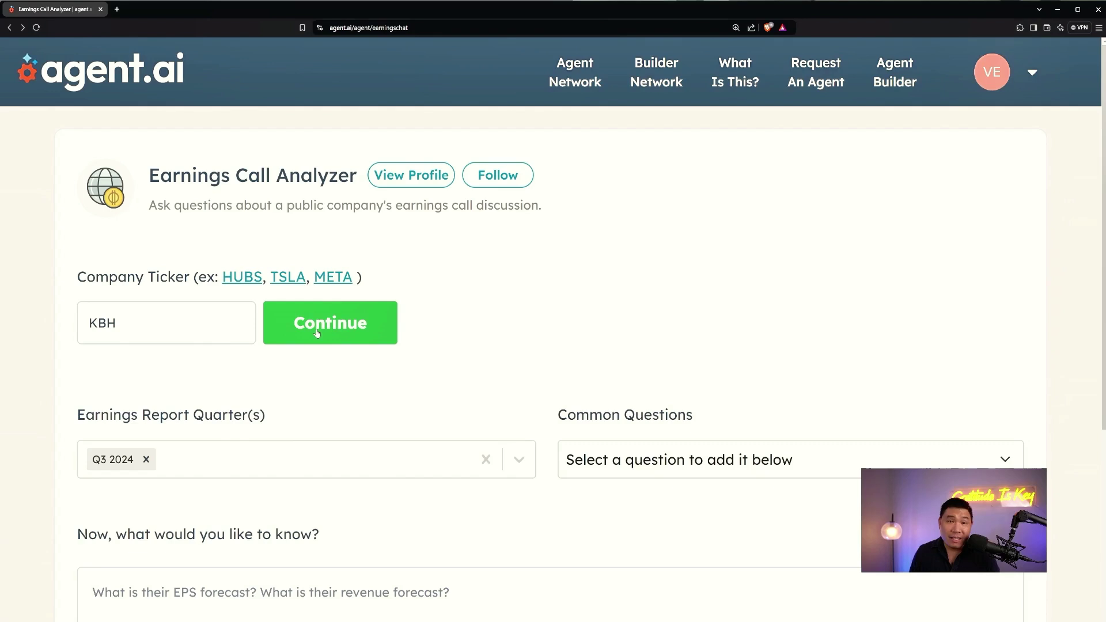
- Add the common question "What were the 3 main business challenges mentioned?" to the KBH earnings query
scroll(317, 333, down, 1)
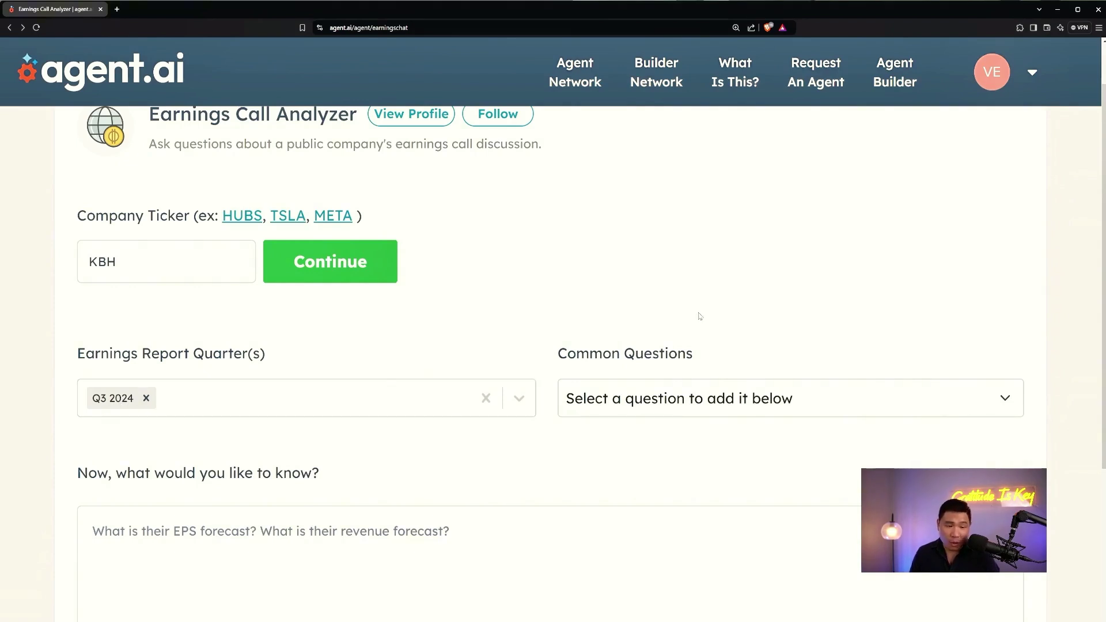
scroll(699, 316, down, 1)
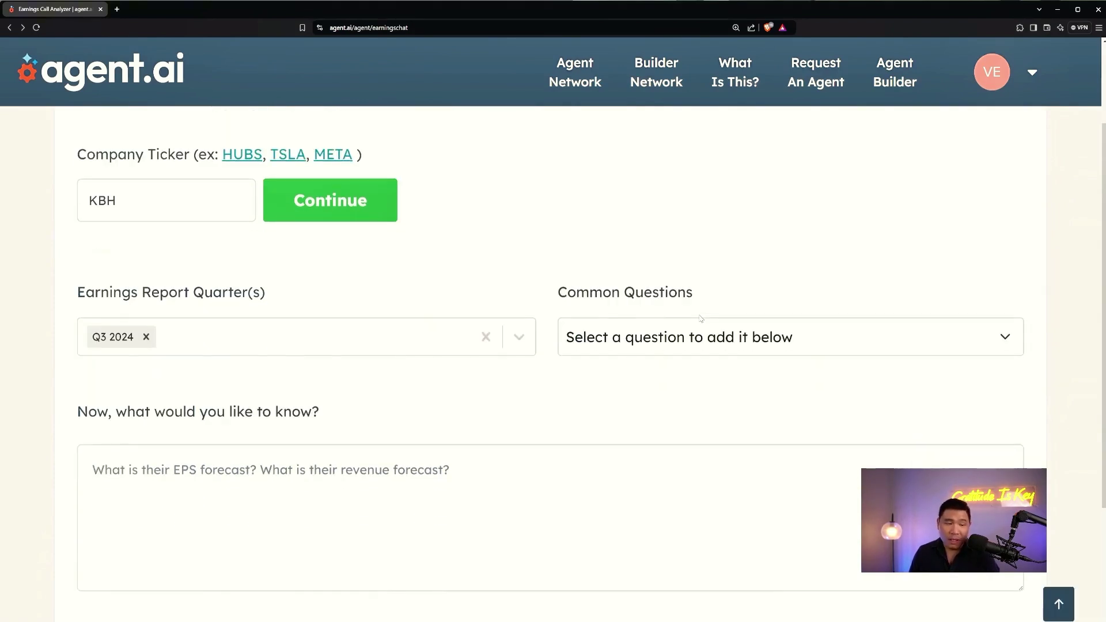
click(630, 345)
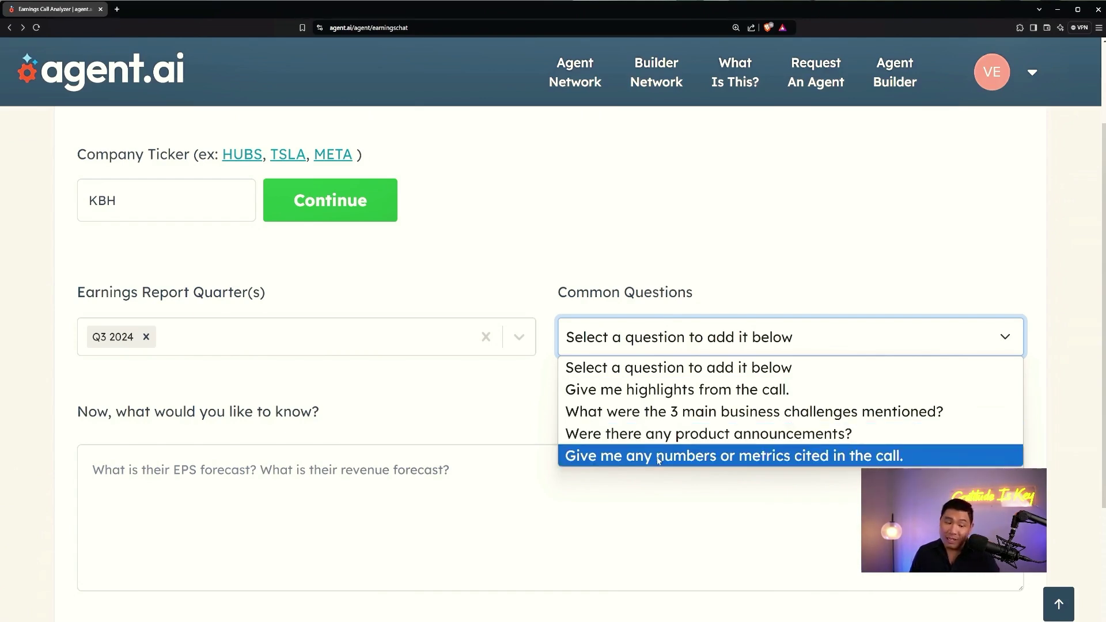
click(703, 411)
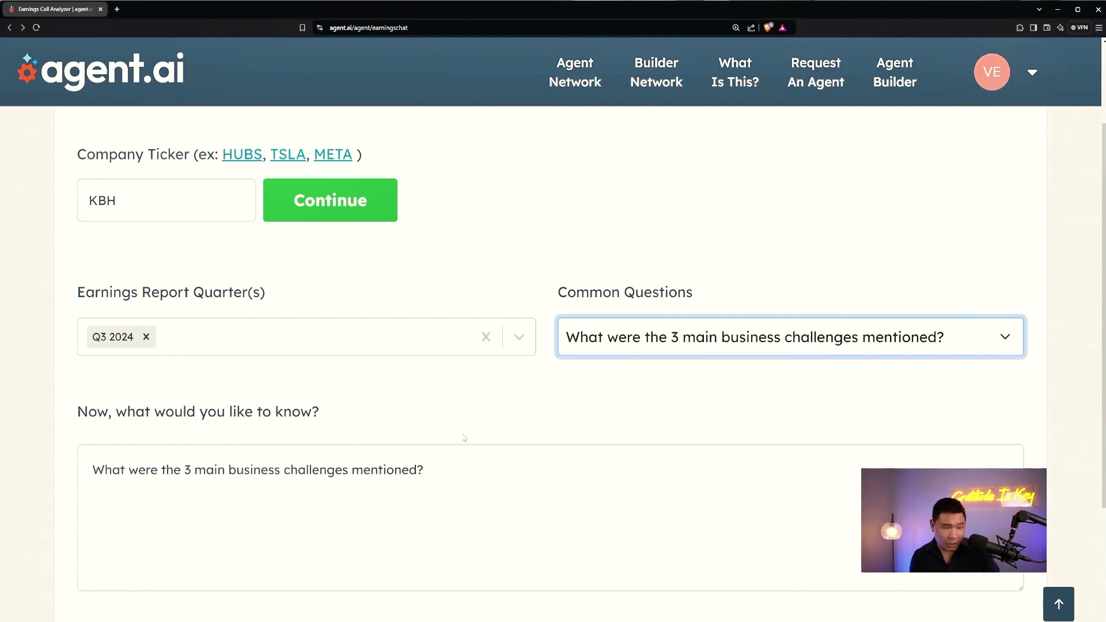
- Add a second line to the query text: "What market did KB Home make the most amount of money?"
click(464, 455)
scroll(464, 455, down, 2)
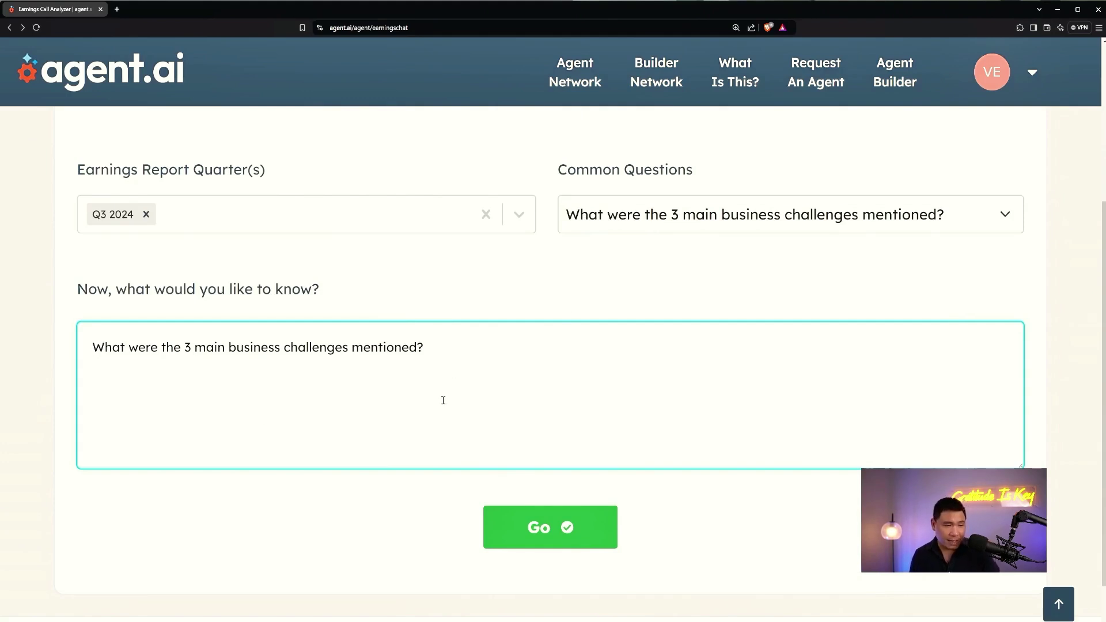
text(What)
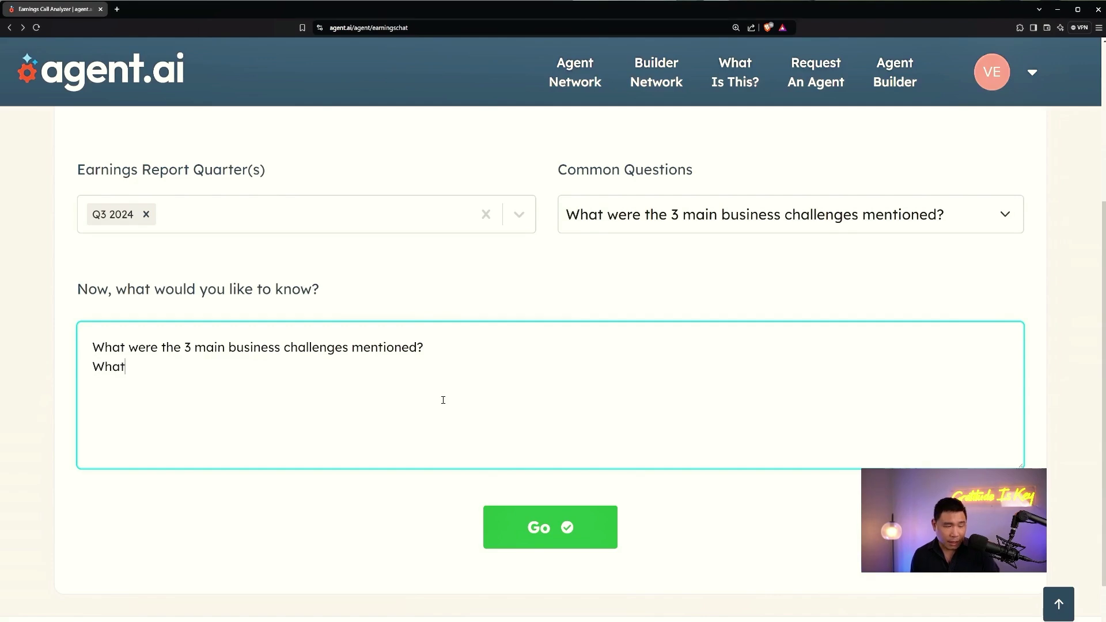
text( market did KB ho)
key(BackSpace)
key(BackSpace)
text(Home make )
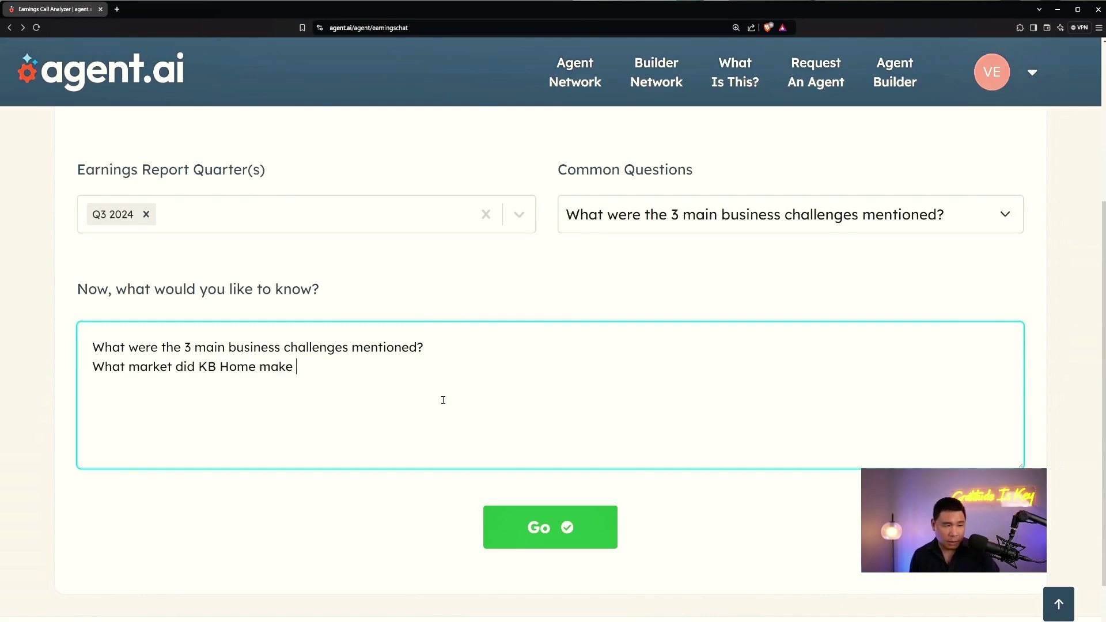
text(the most amount )
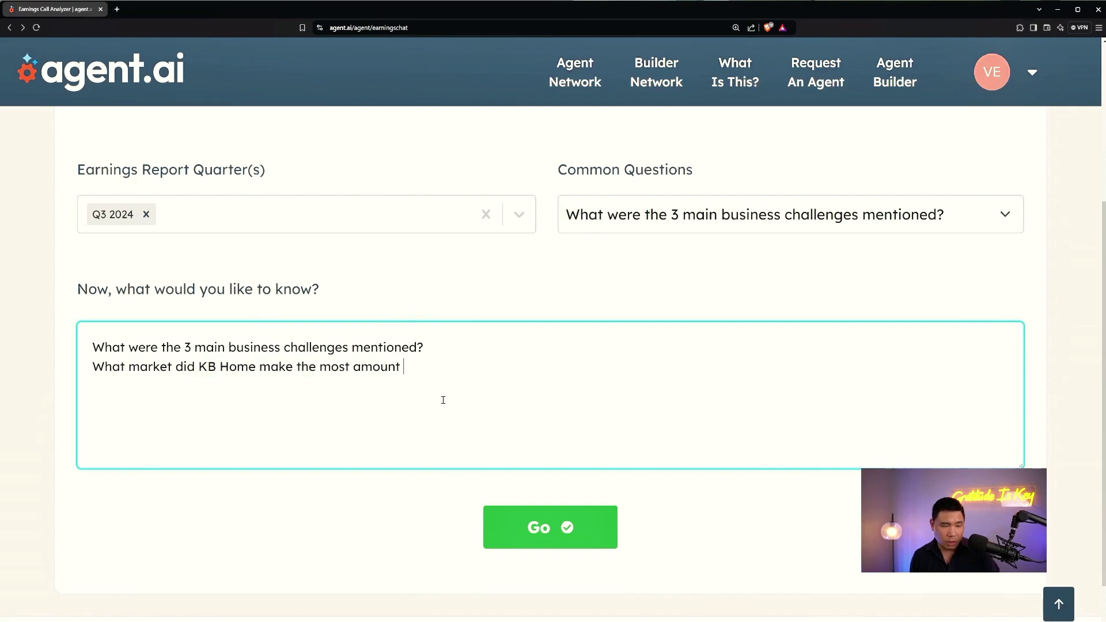
text(of money?)
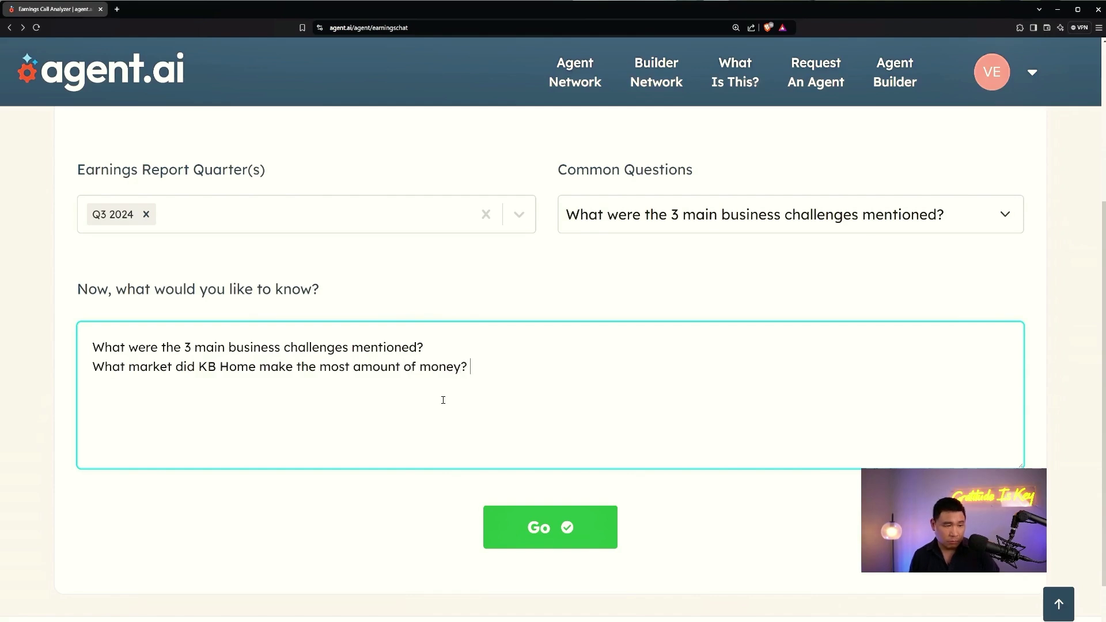
- Add a third line to the query text: "What market did KB Home faces the hardest challenges?"
key(Return)
text(What market did KB Home faces the hardest chall)
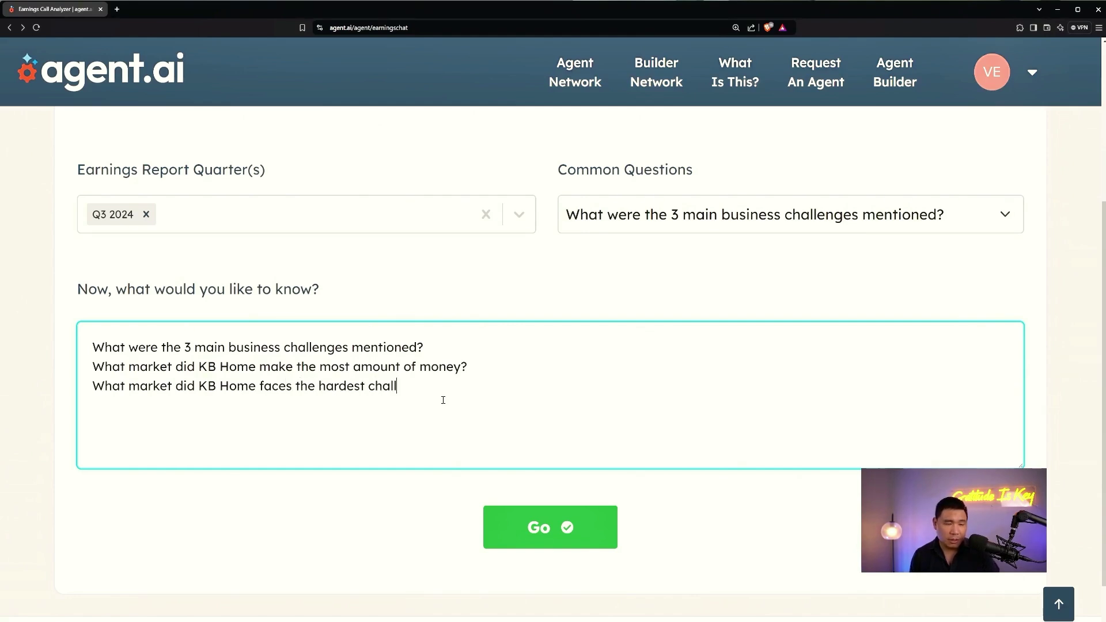
key(BackSpace)
key(BackSpace)
key(BackSpace)
key(BackSpace)
key(BackSpace)
text(challenges?)
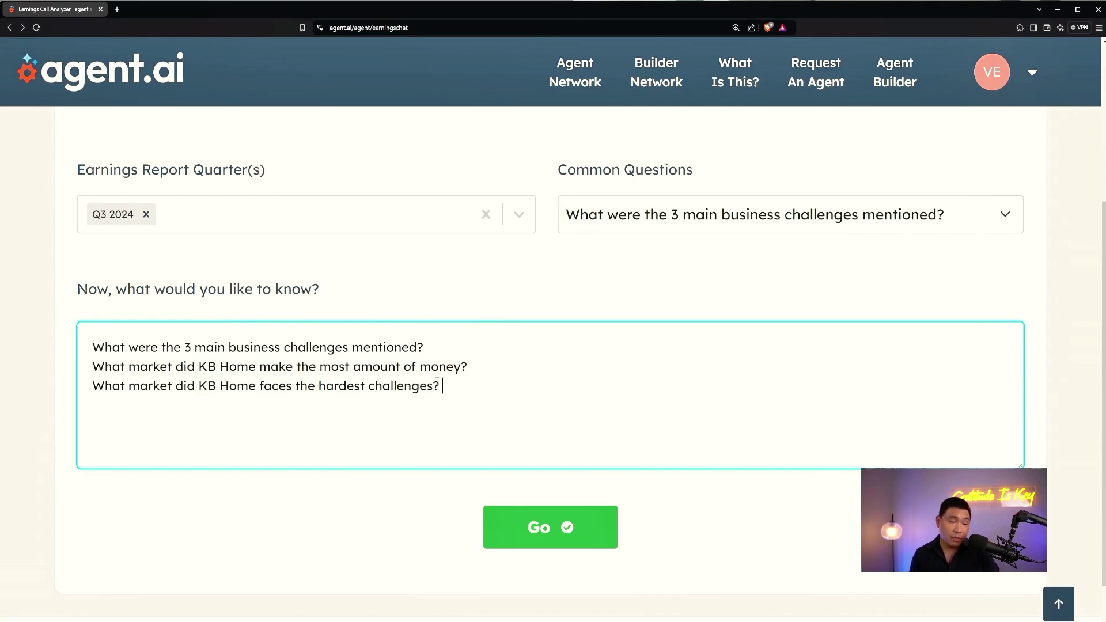
- Run the earnings call analysis and review the business challenges and market performance in the generated KB Home summary
click(591, 539)
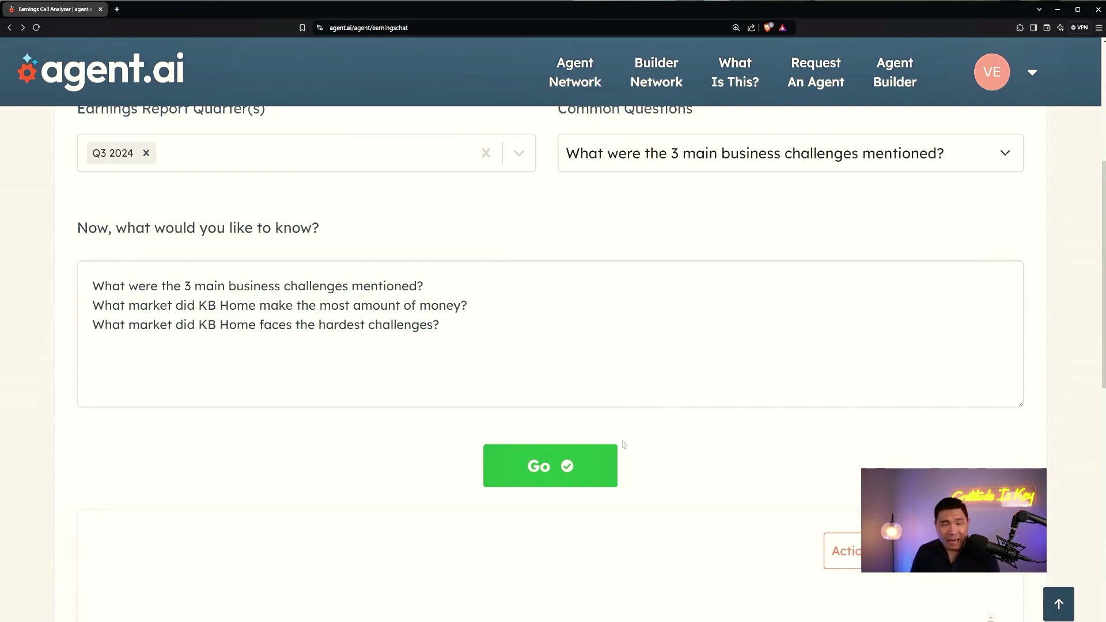
scroll(622, 444, down, 7)
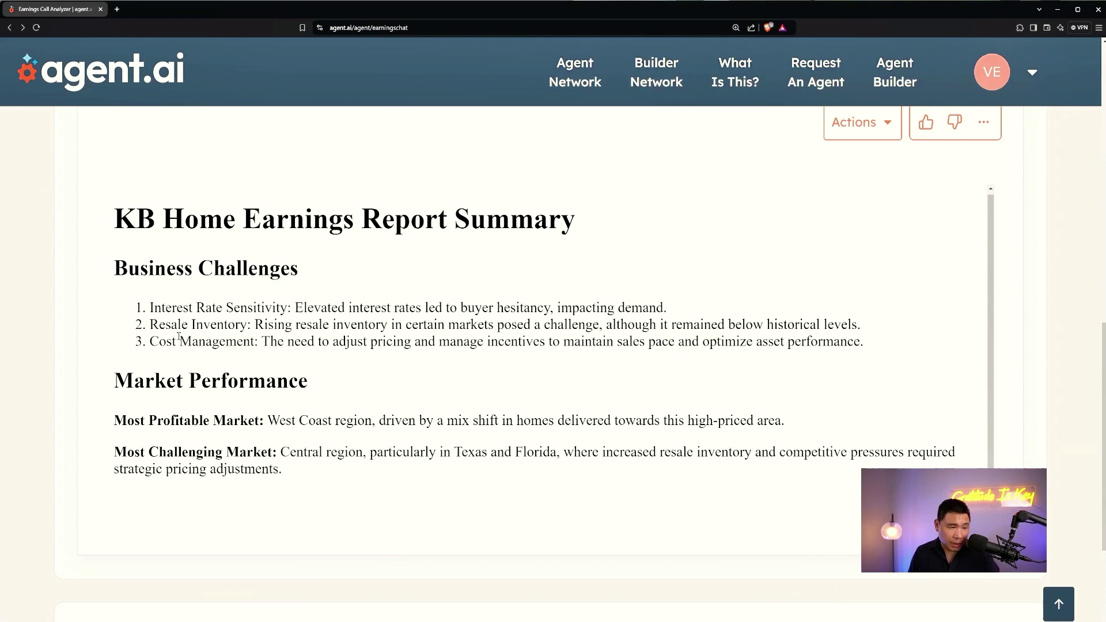
scroll(136, 321, down, 1)
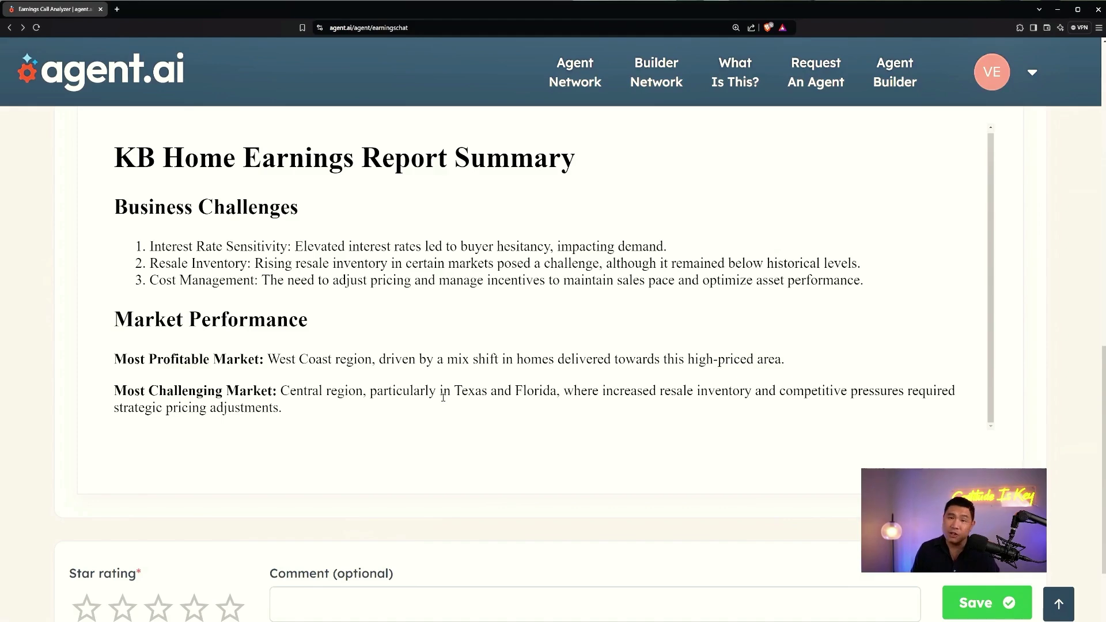
scroll(443, 397, up, 1)
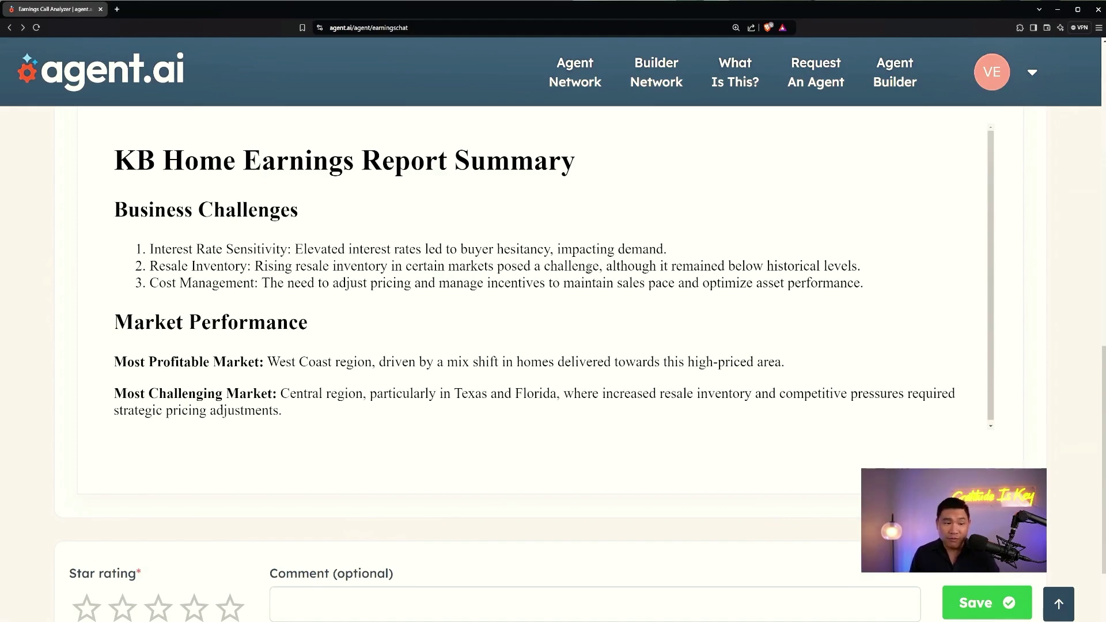
scroll(583, 276, down, 1)
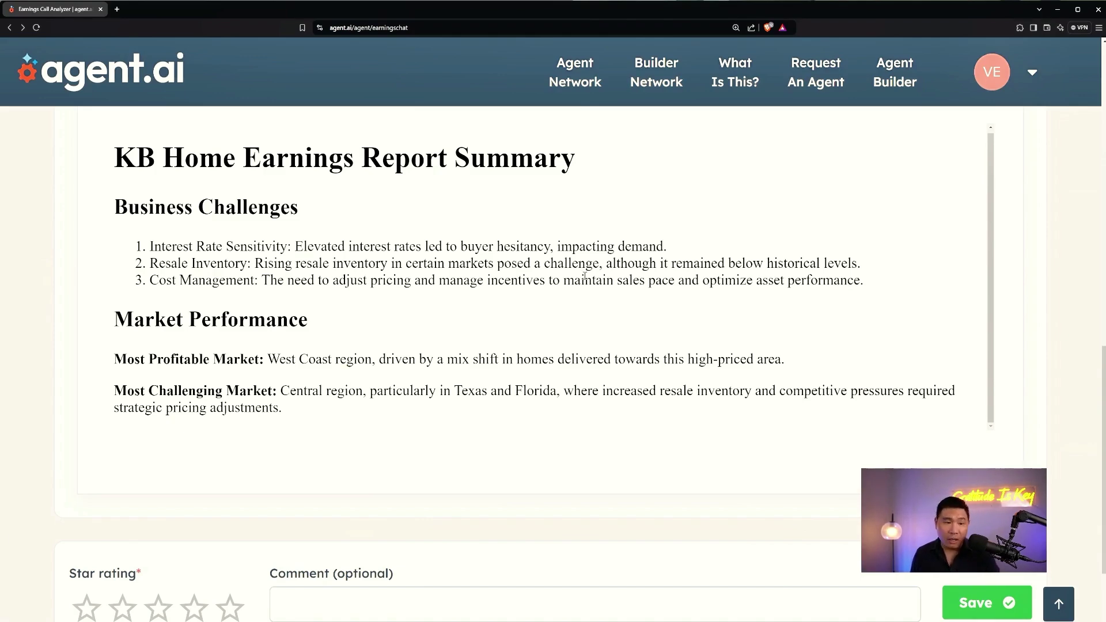
scroll(584, 276, down, 2)
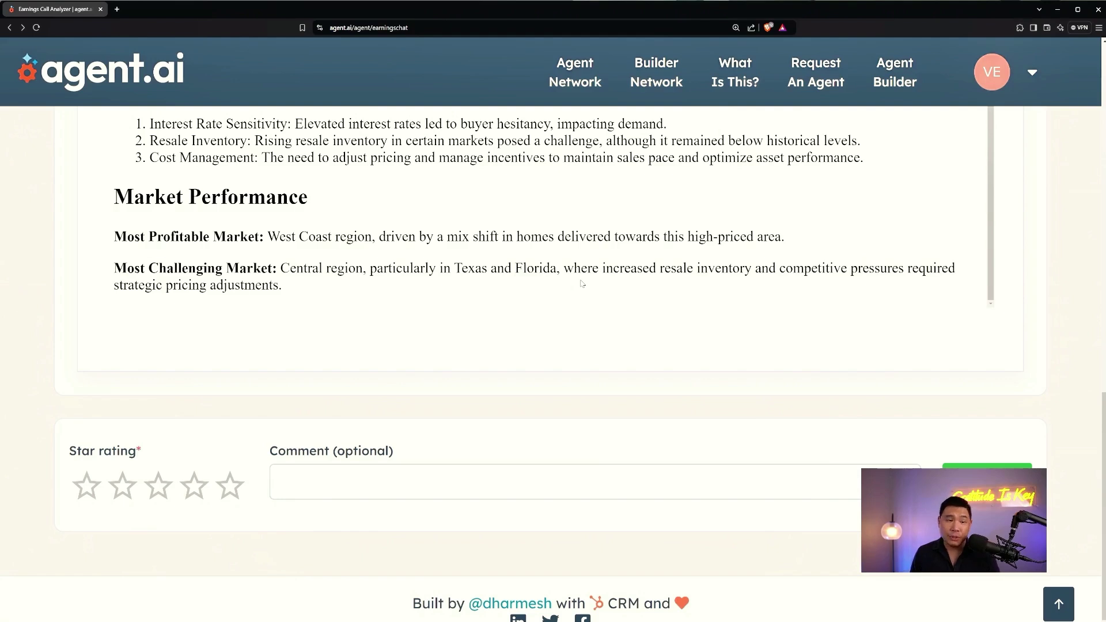
- Save a five-star rating for the agent without a comment and open the actions available for the generated summary
click(231, 487)
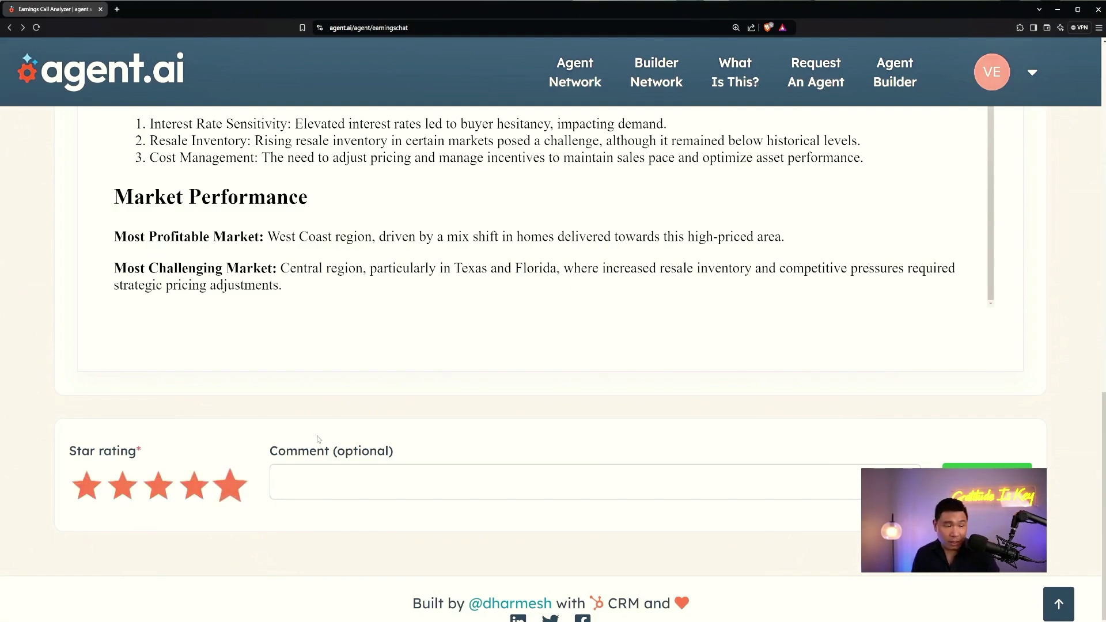
scroll(788, 421, down, 1)
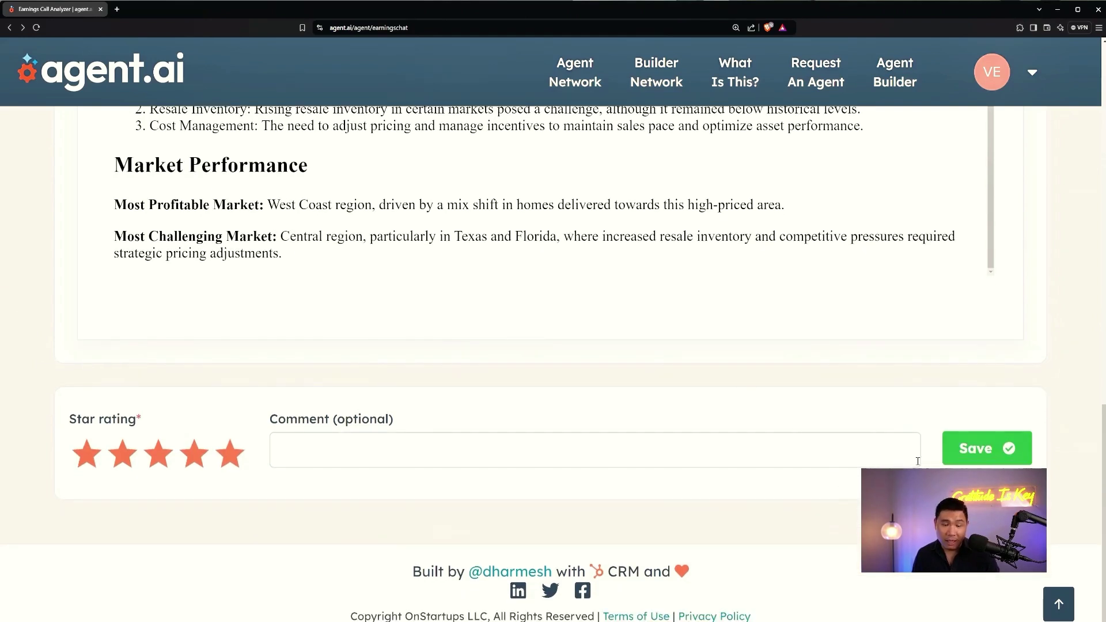
click(980, 448)
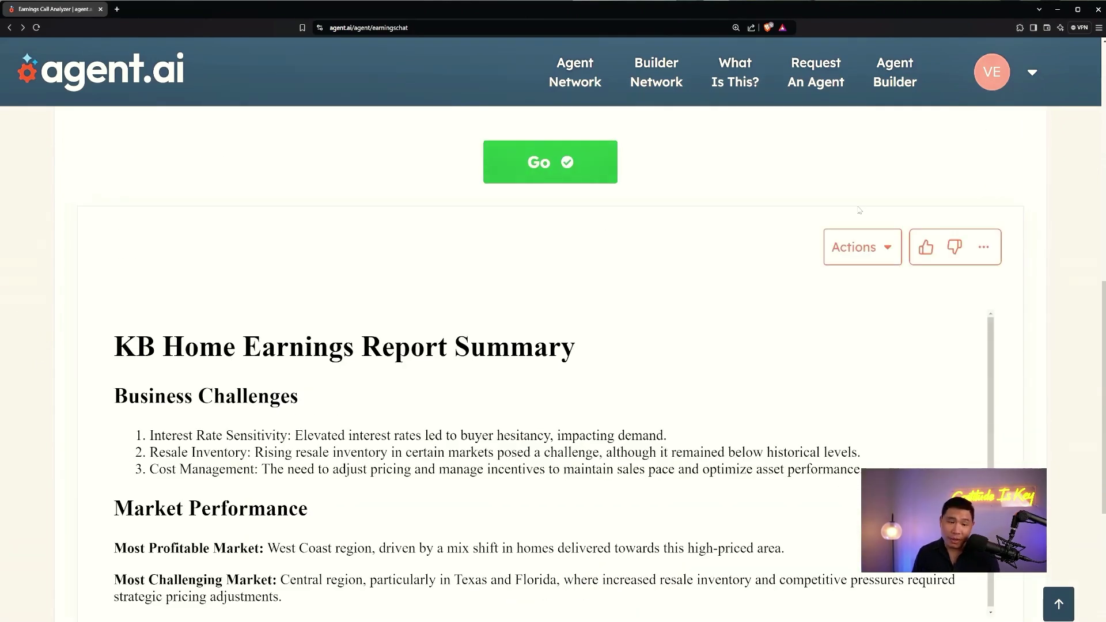
click(874, 250)
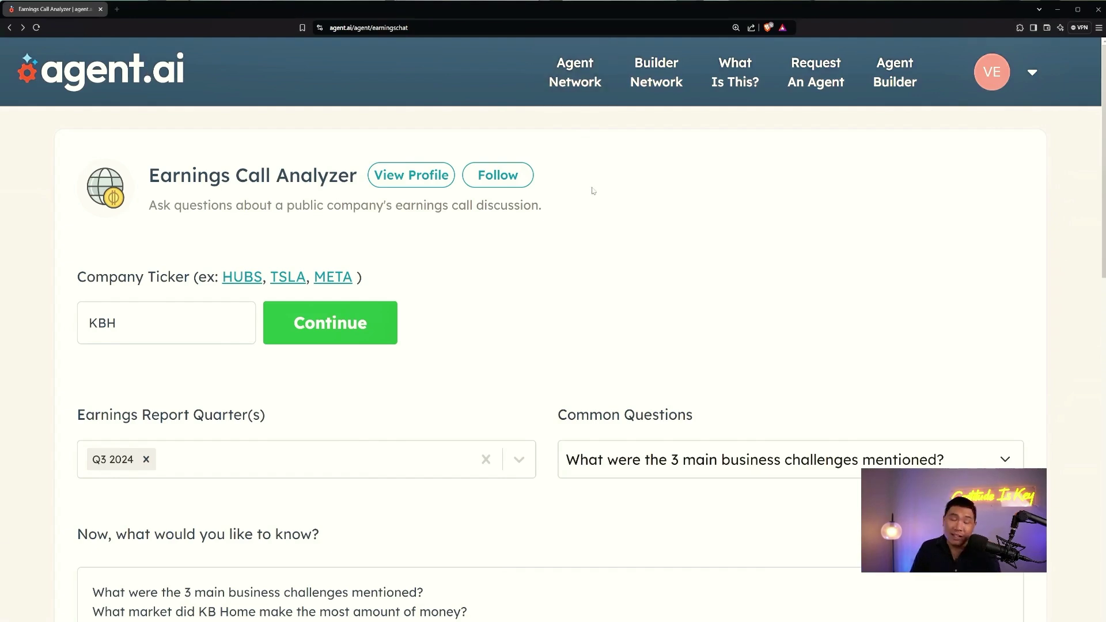
- Open the Company Research Agent from the agent network's featured agents and run it for nvidia.com
click(570, 97)
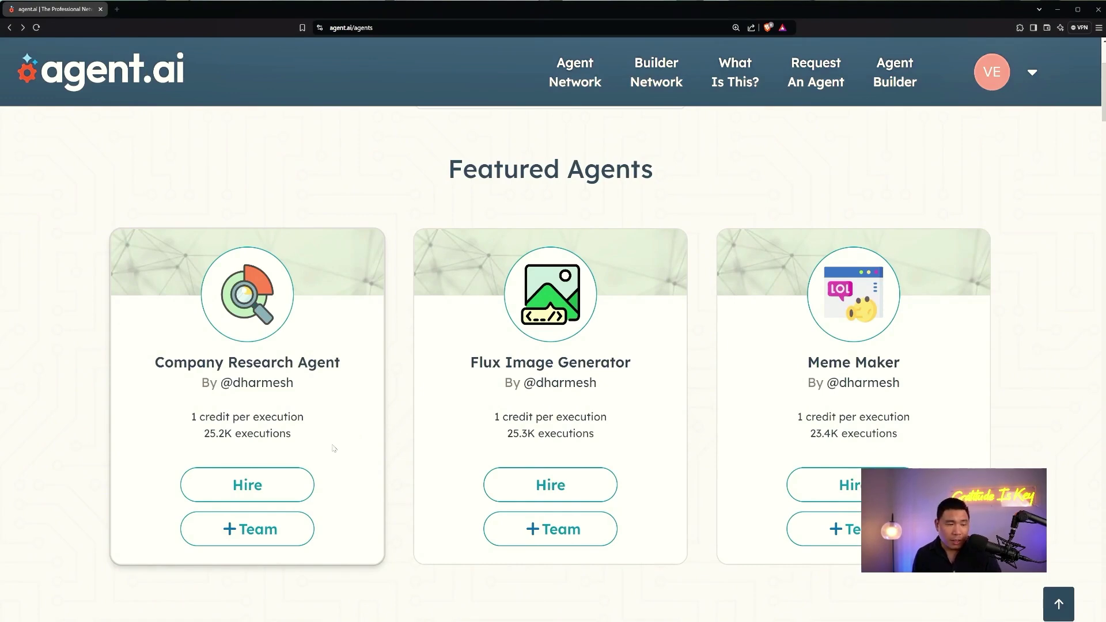
click(276, 486)
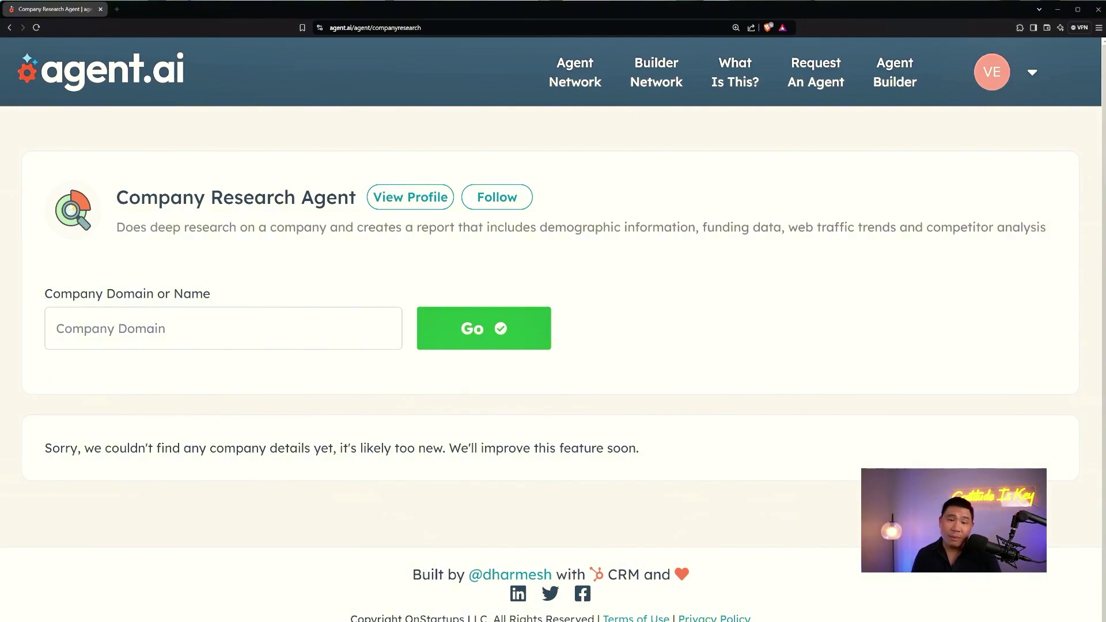
click(141, 328)
text(nvidia.com)
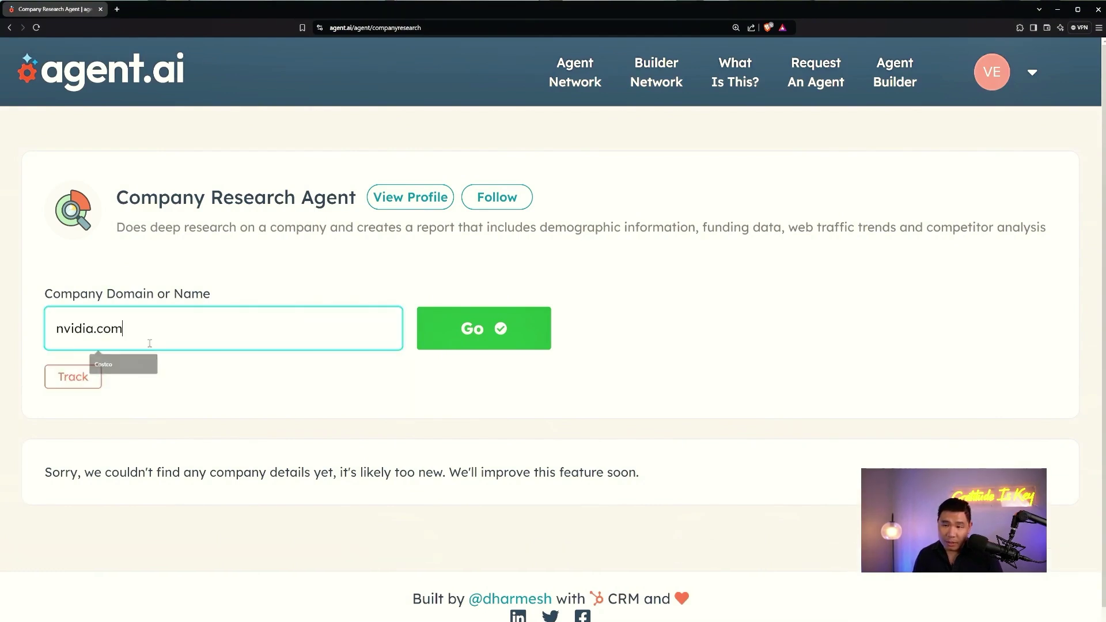
click(488, 339)
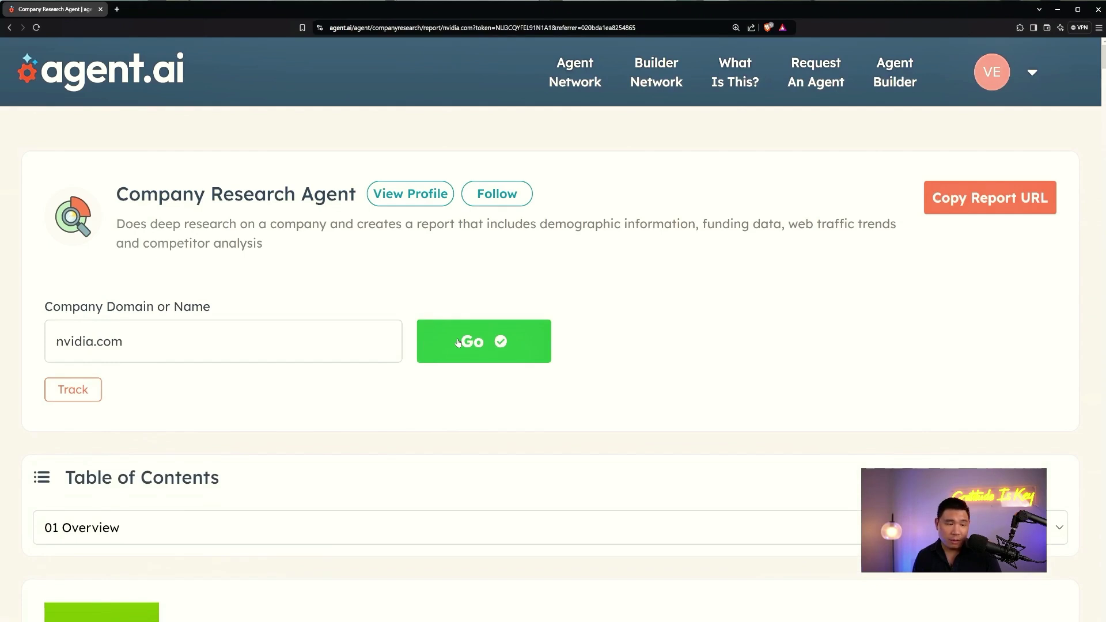
- Examine the company overview in the NVIDIA report, including industry, employees, revenue, market cap and specialties
scroll(458, 343, down, 2)
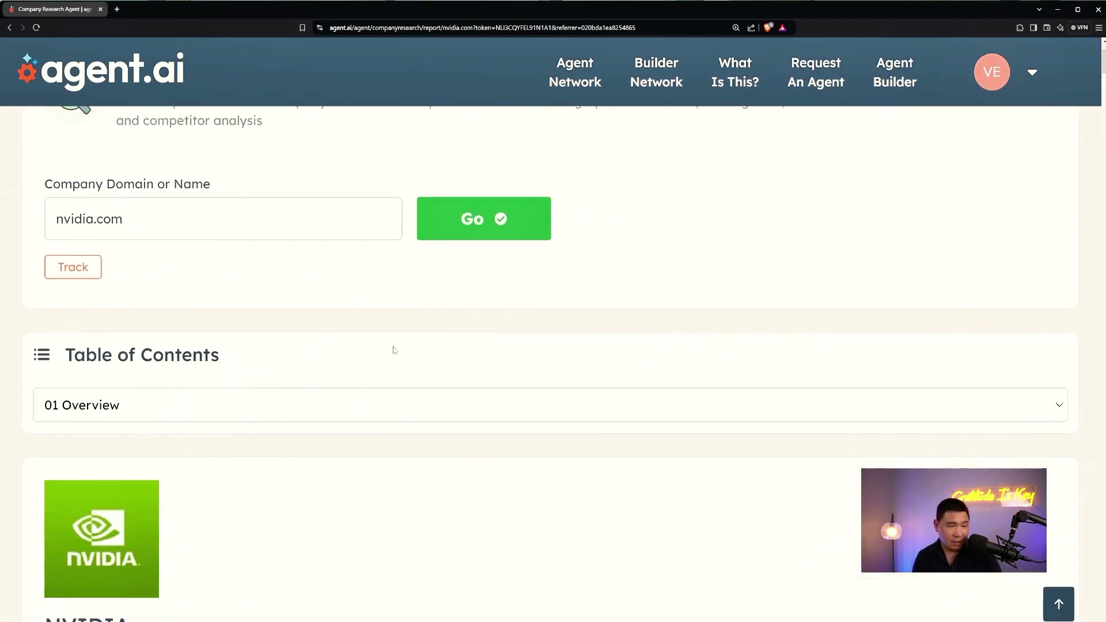
scroll(345, 334, down, 4)
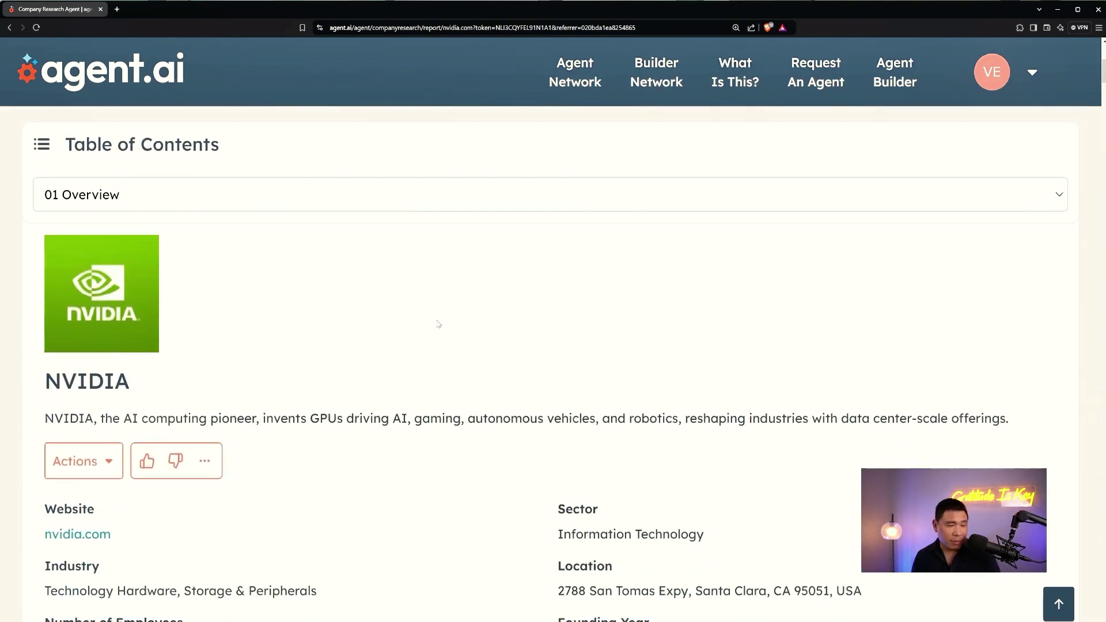
scroll(439, 324, down, 1)
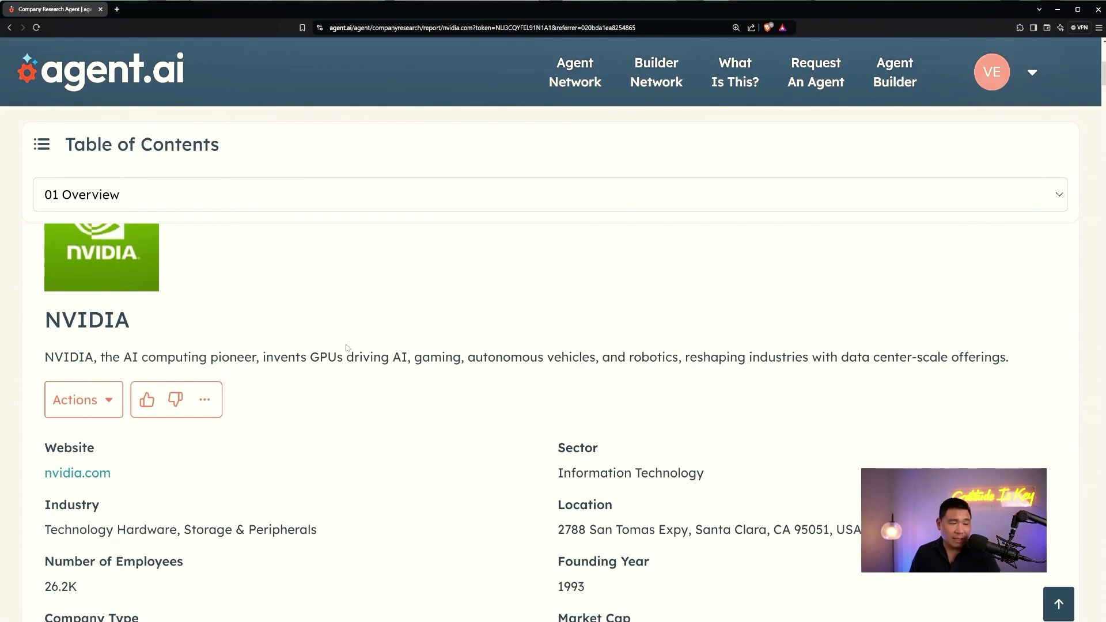
scroll(411, 313, down, 1)
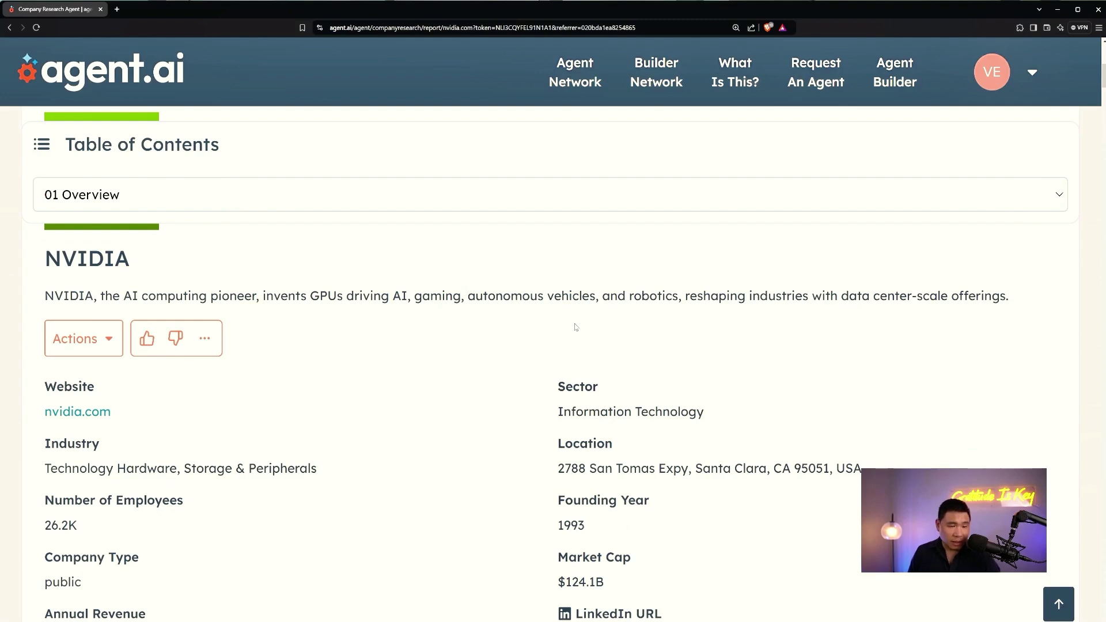
scroll(575, 325, down, 1)
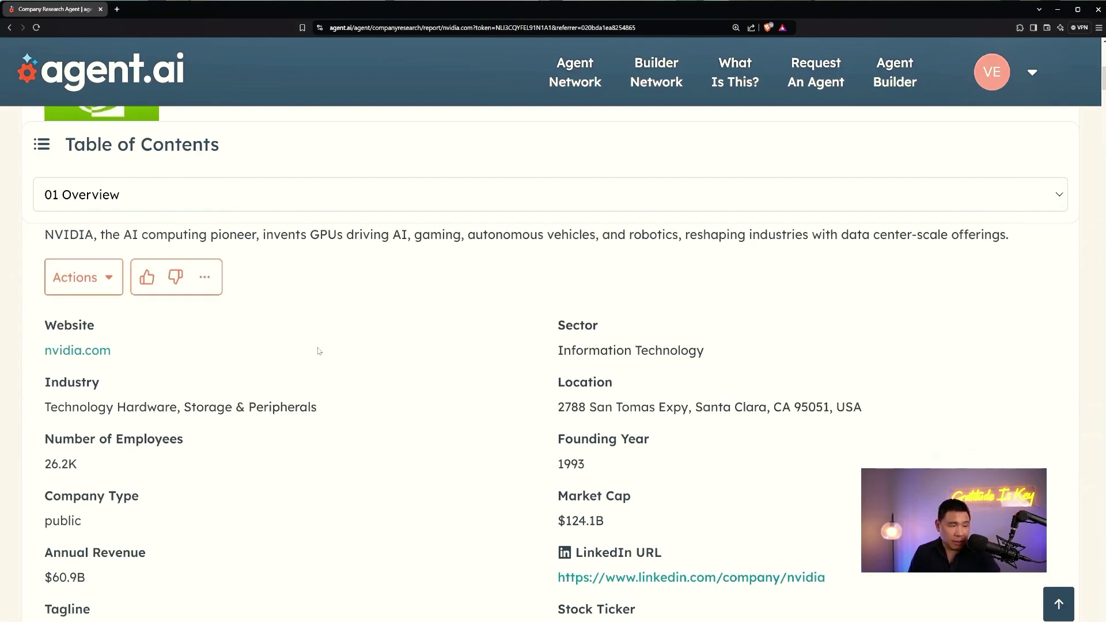
scroll(318, 351, down, 2)
scroll(319, 351, up, 2)
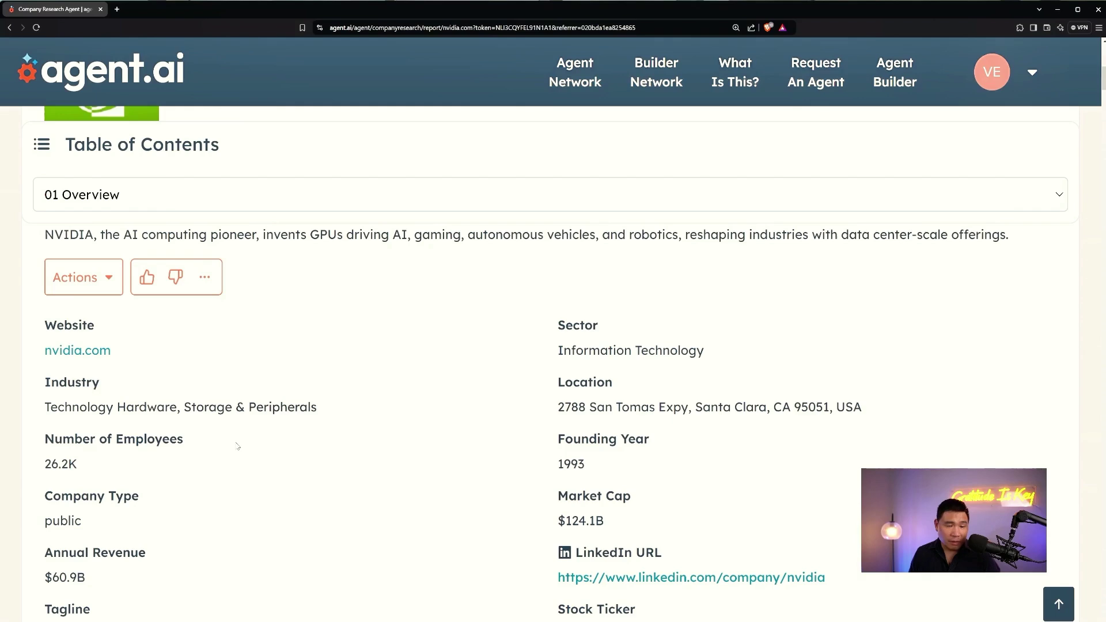
scroll(358, 415, down, 1)
scroll(373, 426, down, 1)
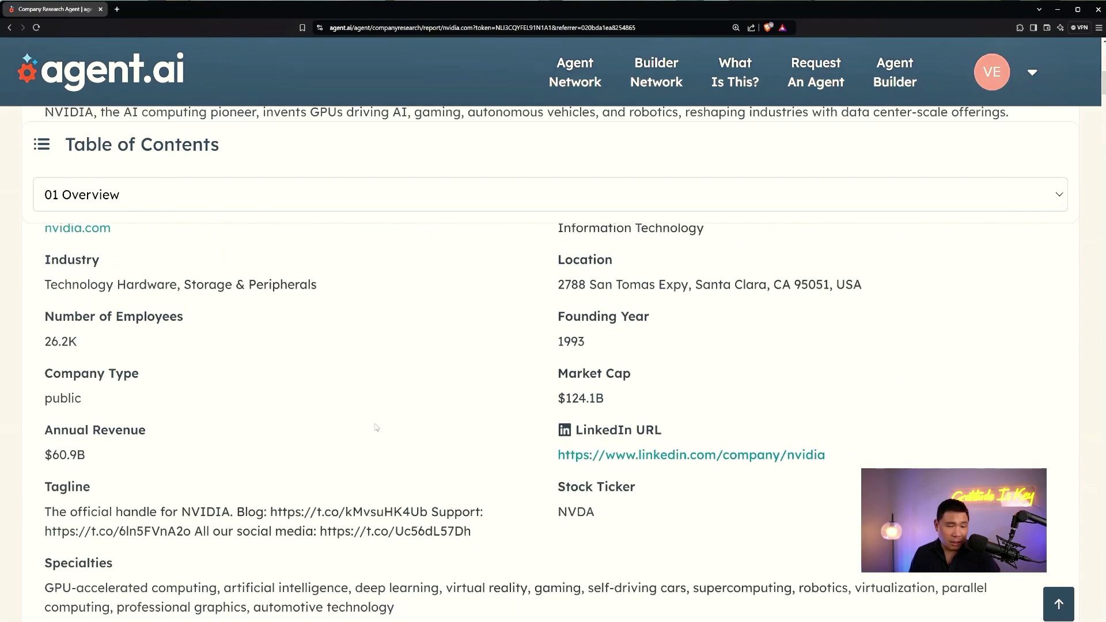
scroll(380, 433, down, 1)
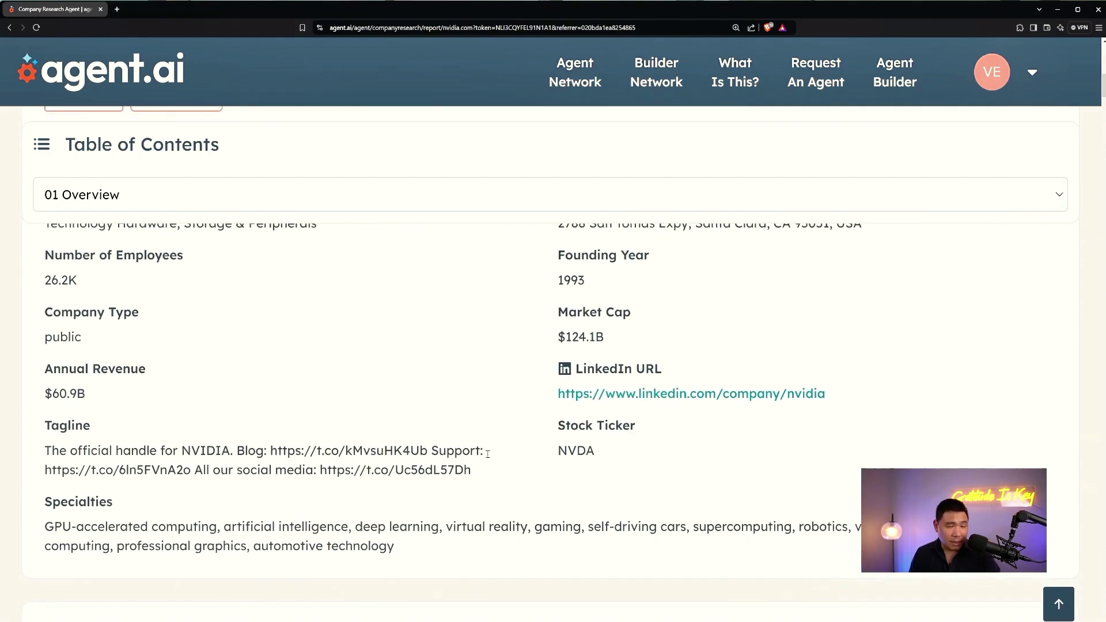
- Read through the Research Questions section of the NVIDIA report, including the sales team and business model answers
scroll(417, 408, down, 7)
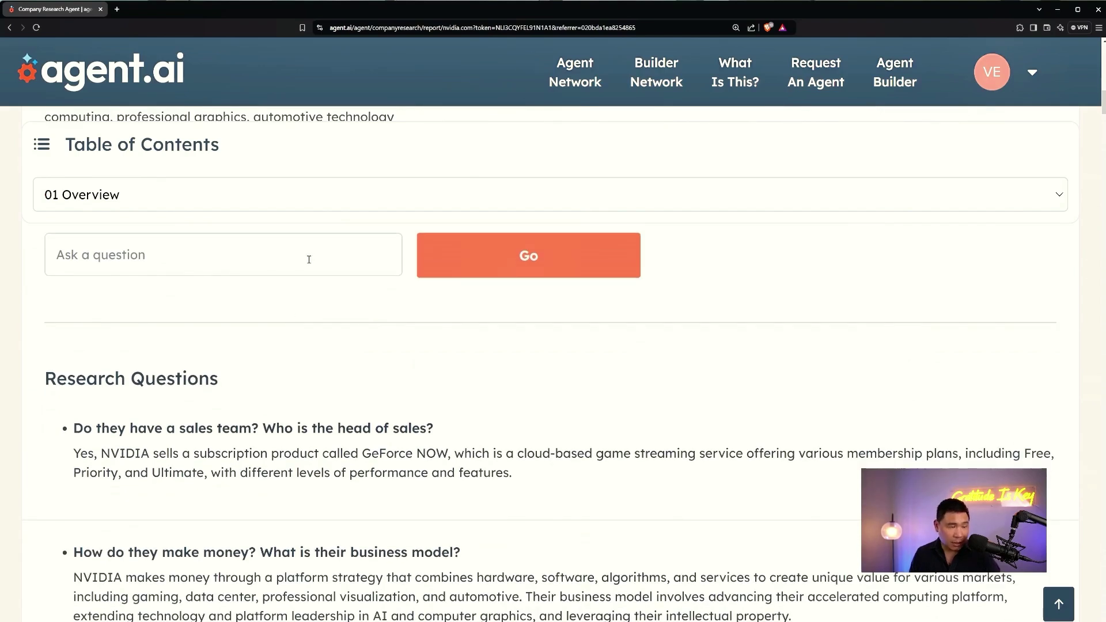
scroll(308, 259, down, 2)
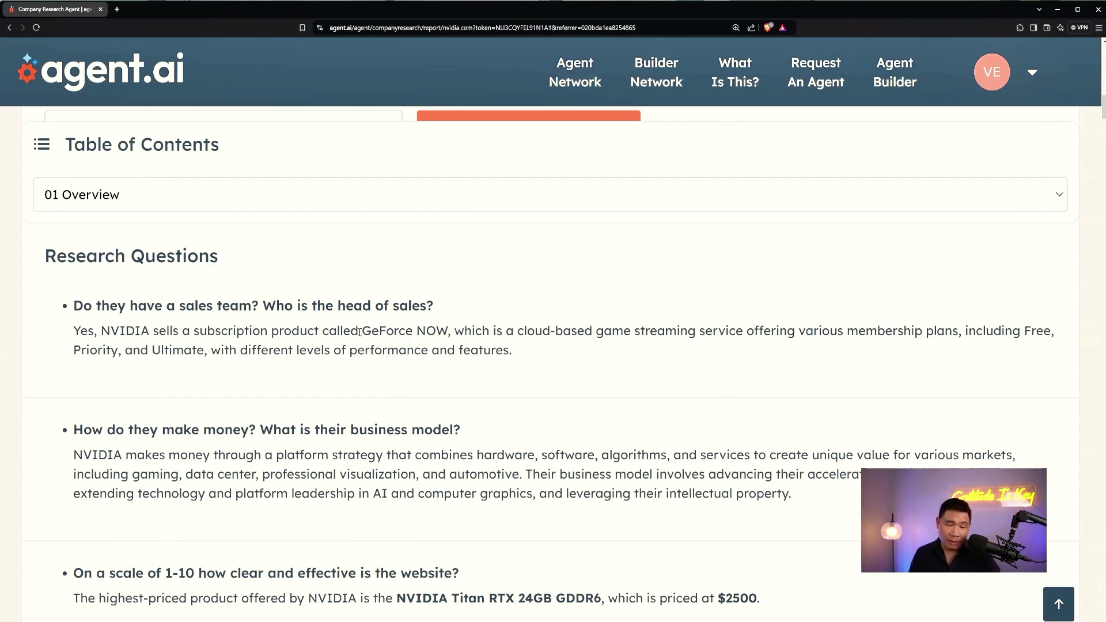
scroll(359, 332, down, 1)
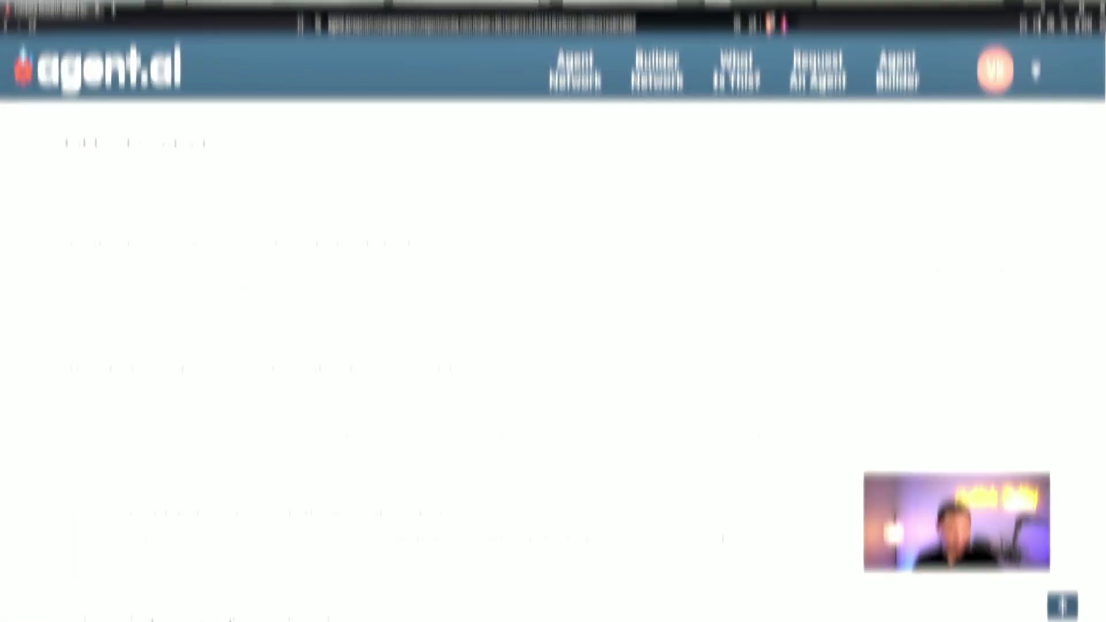
- Jump to the report's Web Traffic section to examine its chart, and view the Business Challenges section
click(249, 200)
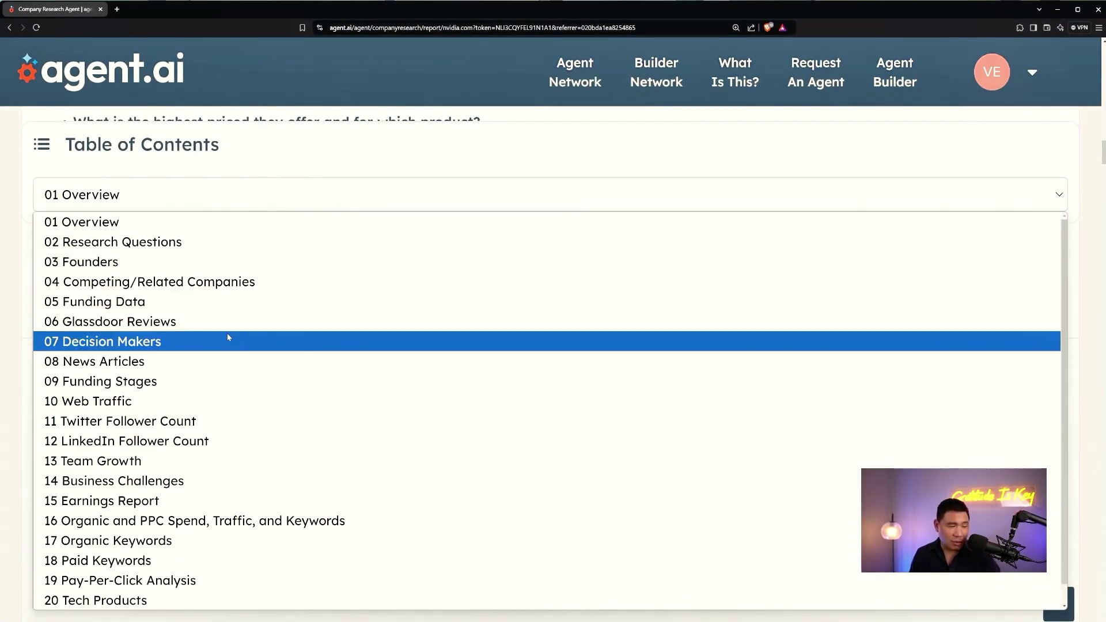
click(214, 401)
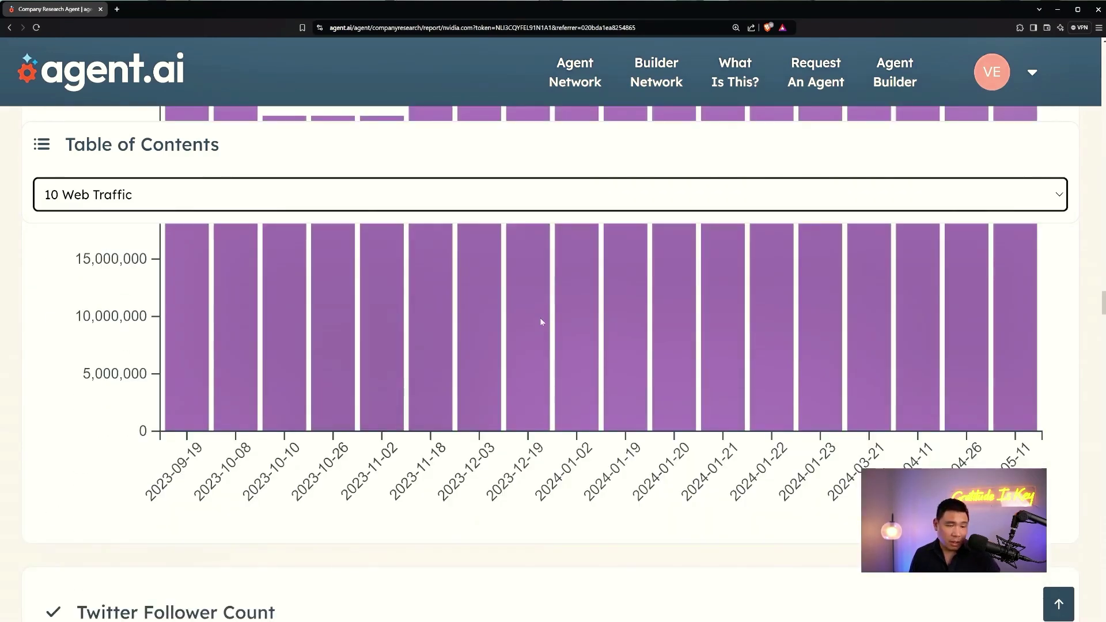
scroll(540, 322, down, 3)
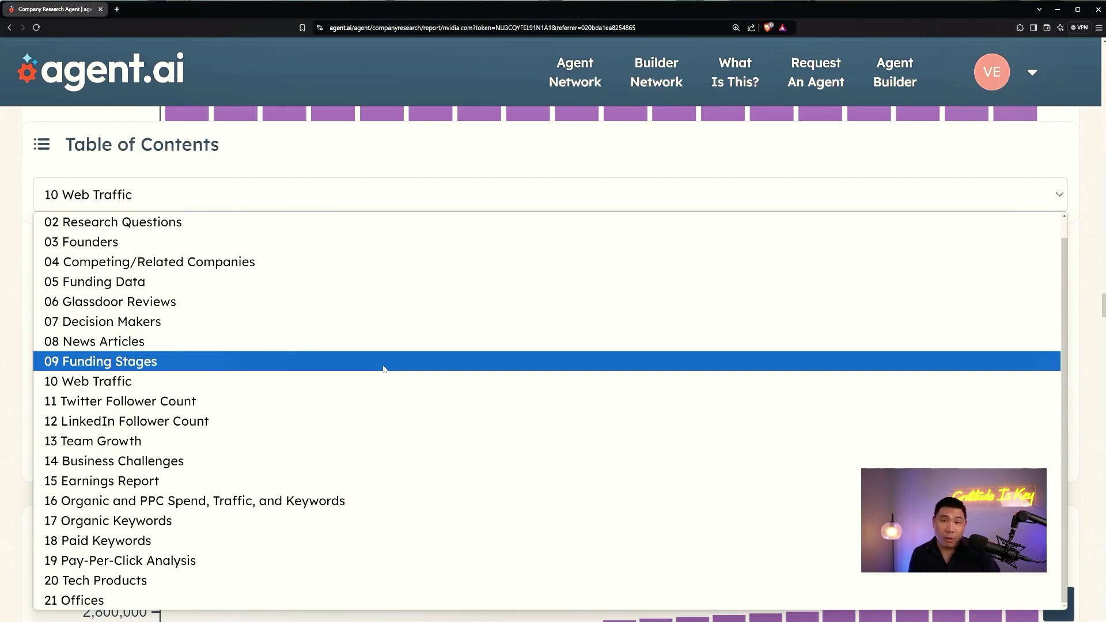
click(185, 468)
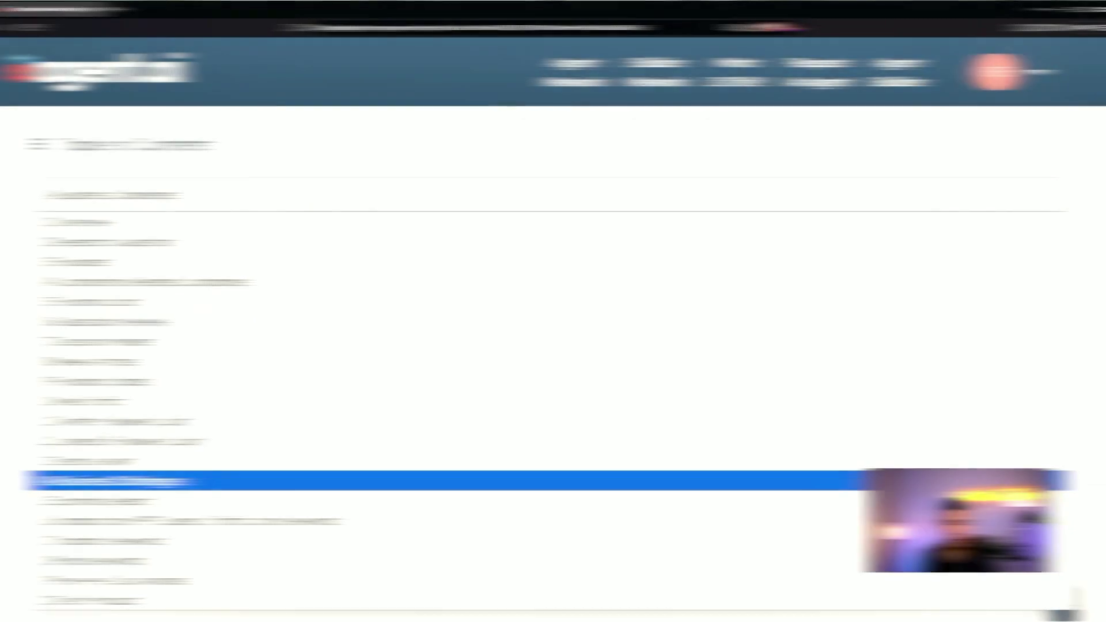
scroll(210, 421, down, 1)
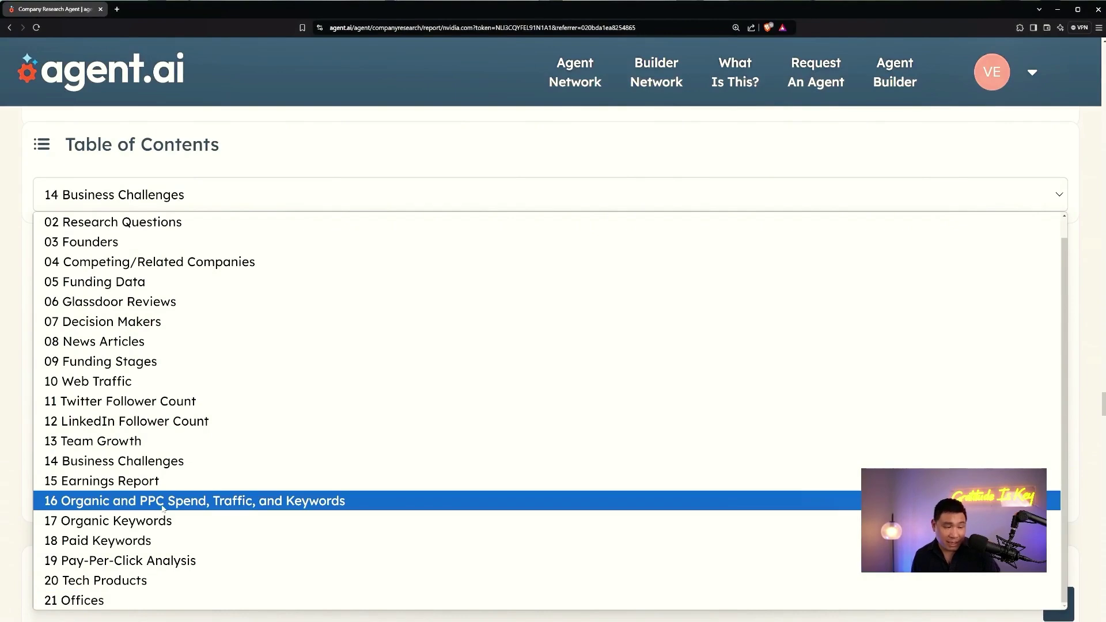
- Go to the Organic and PPC Spend, Traffic, and Keywords section and examine the organic and paid keyword tables
click(162, 505)
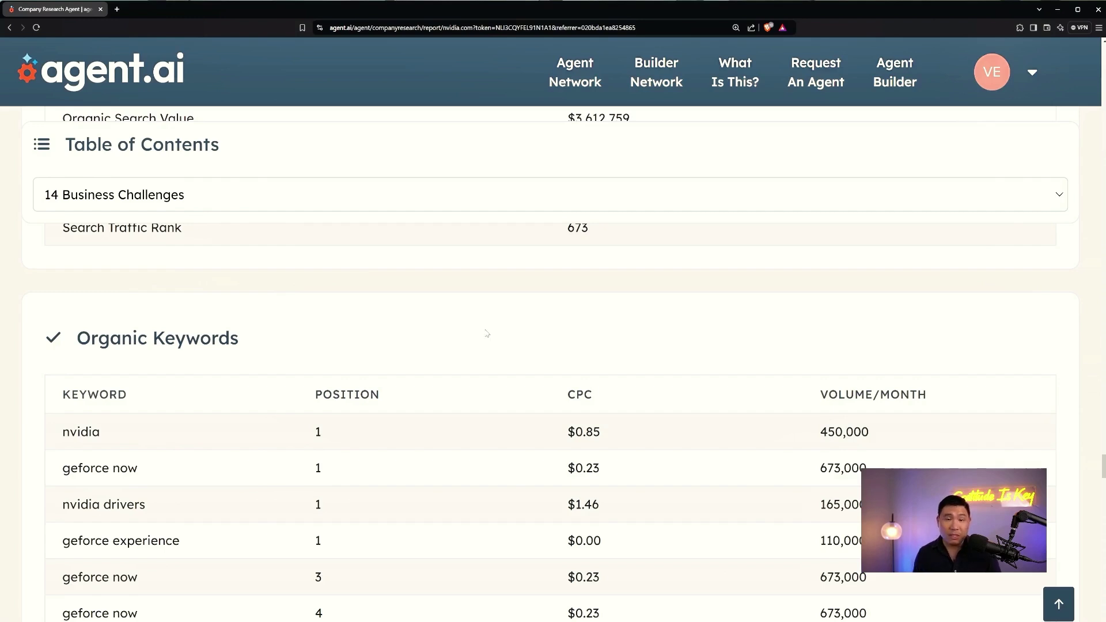
scroll(486, 332, down, 8)
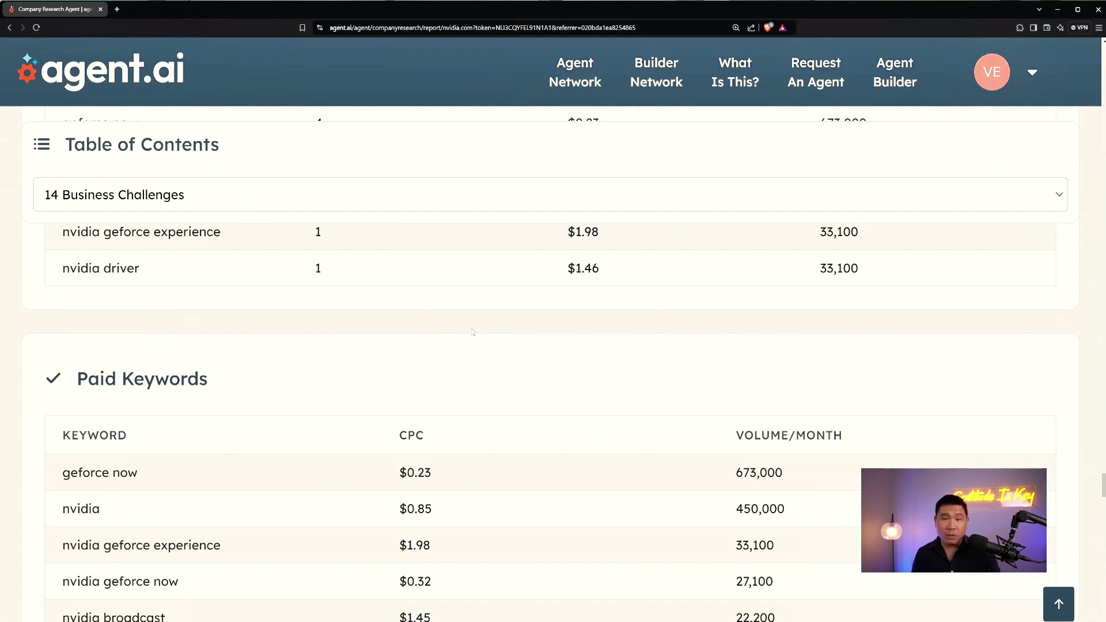
scroll(473, 331, down, 5)
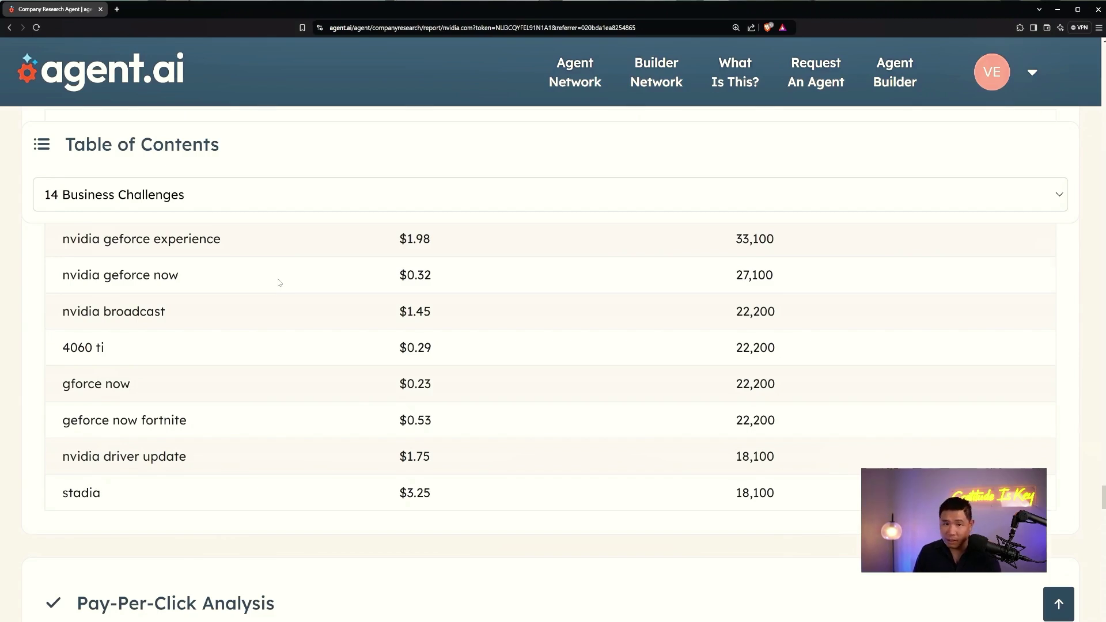
- Read past the paid keyword table to the Pay-Per-Click Analysis section of the NVIDIA report
scroll(279, 282, down, 2)
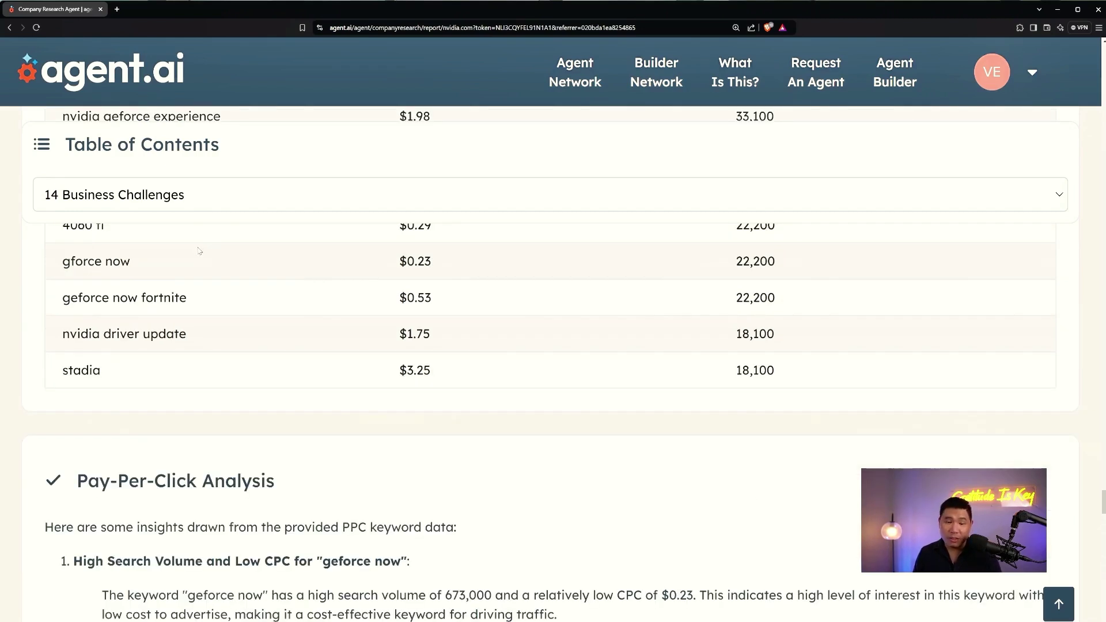
scroll(199, 251, down, 3)
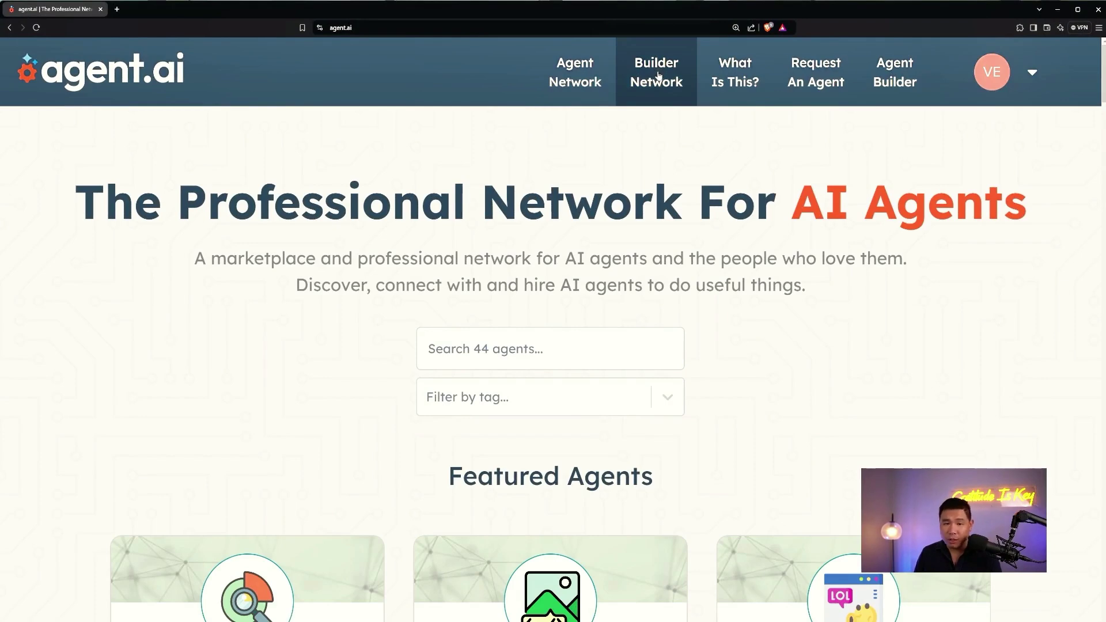
- Open the Builder Network directory and look through the builder profile cards on its first page
click(658, 76)
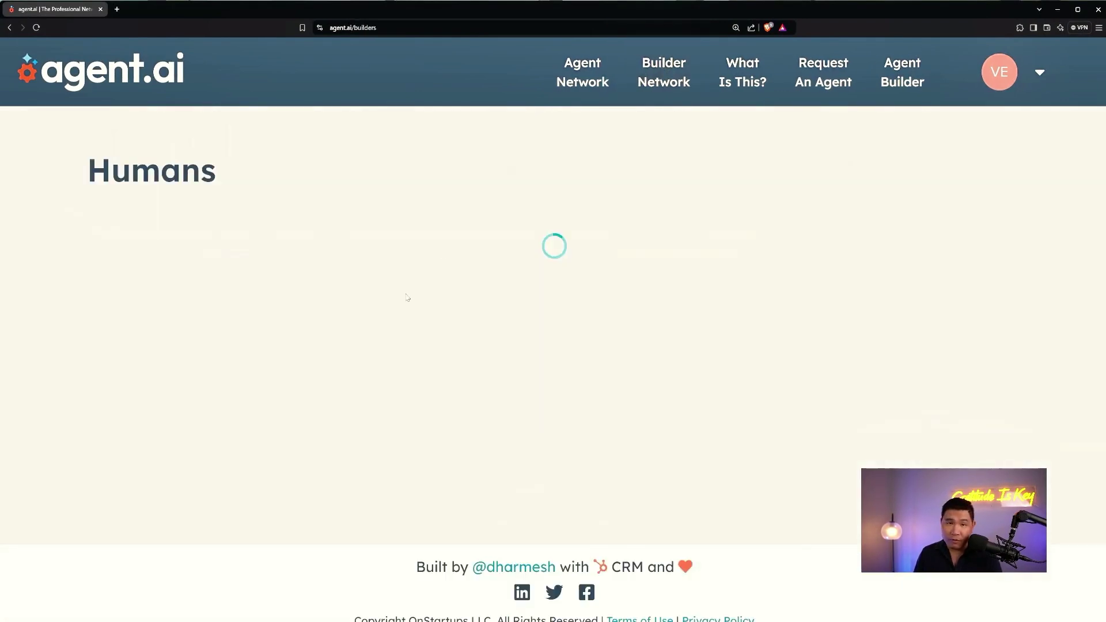
scroll(398, 265, down, 1)
scroll(375, 268, up, 1)
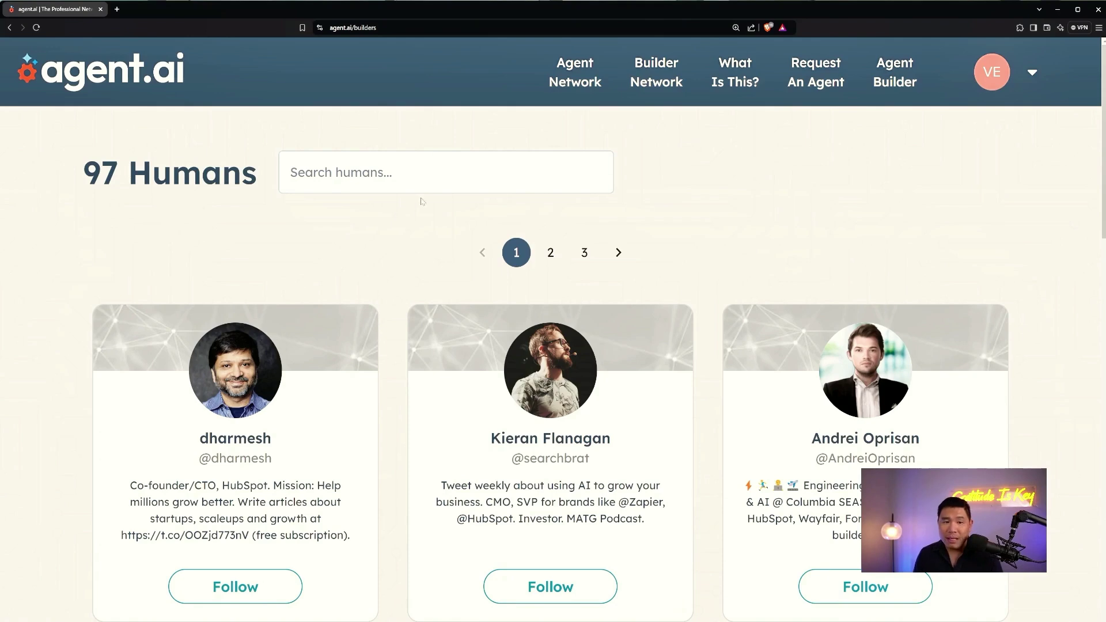
click(660, 98)
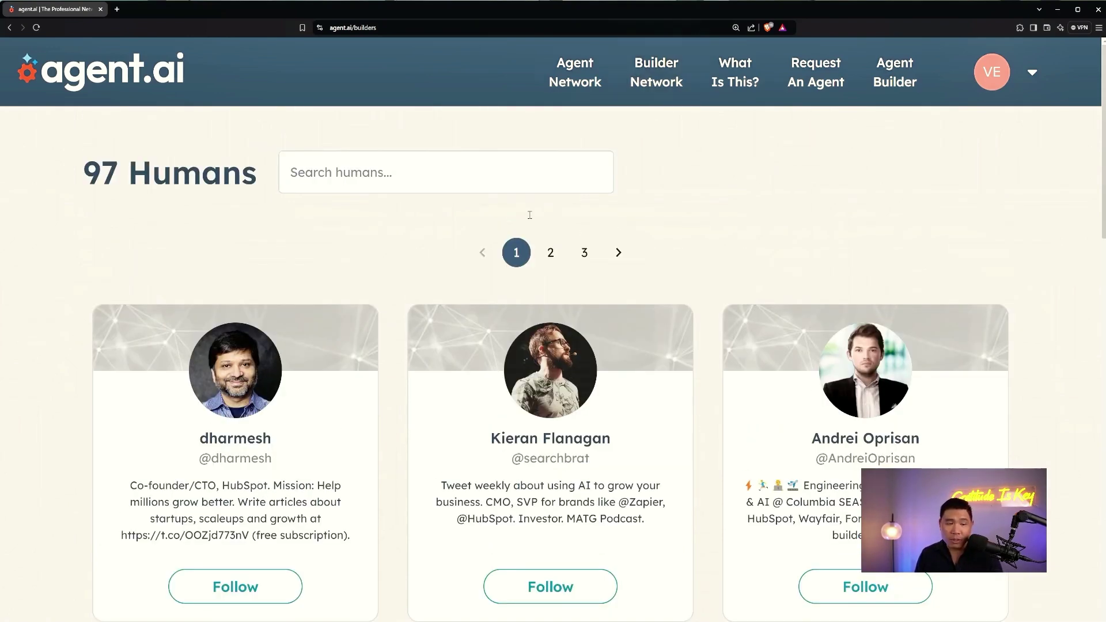
scroll(271, 271, down, 2)
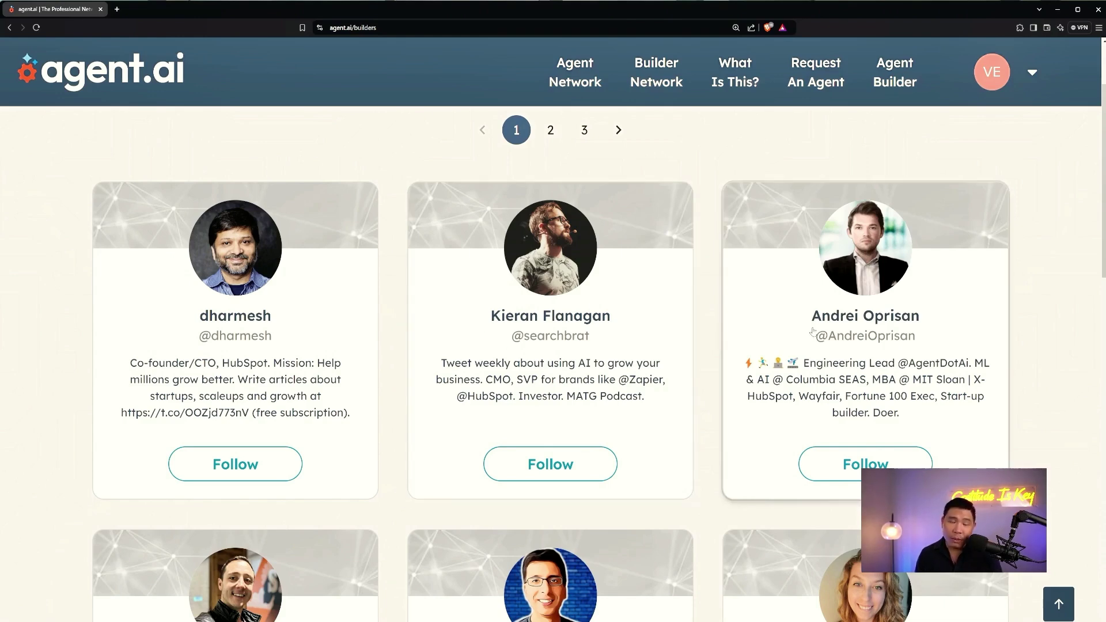
scroll(687, 381, down, 2)
scroll(686, 382, down, 2)
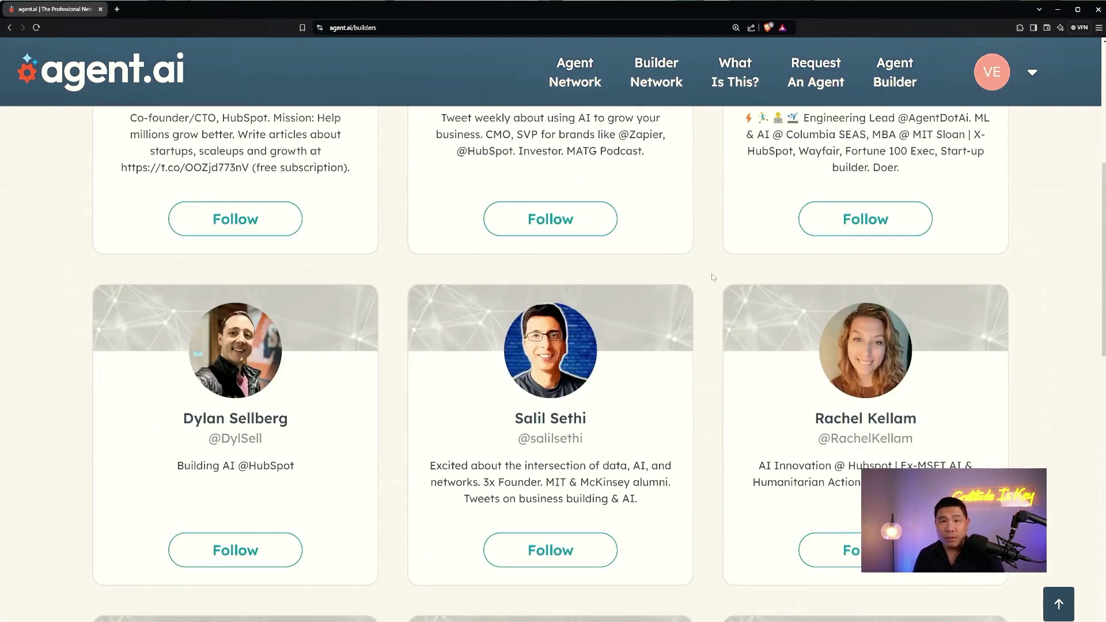
scroll(713, 277, down, 1)
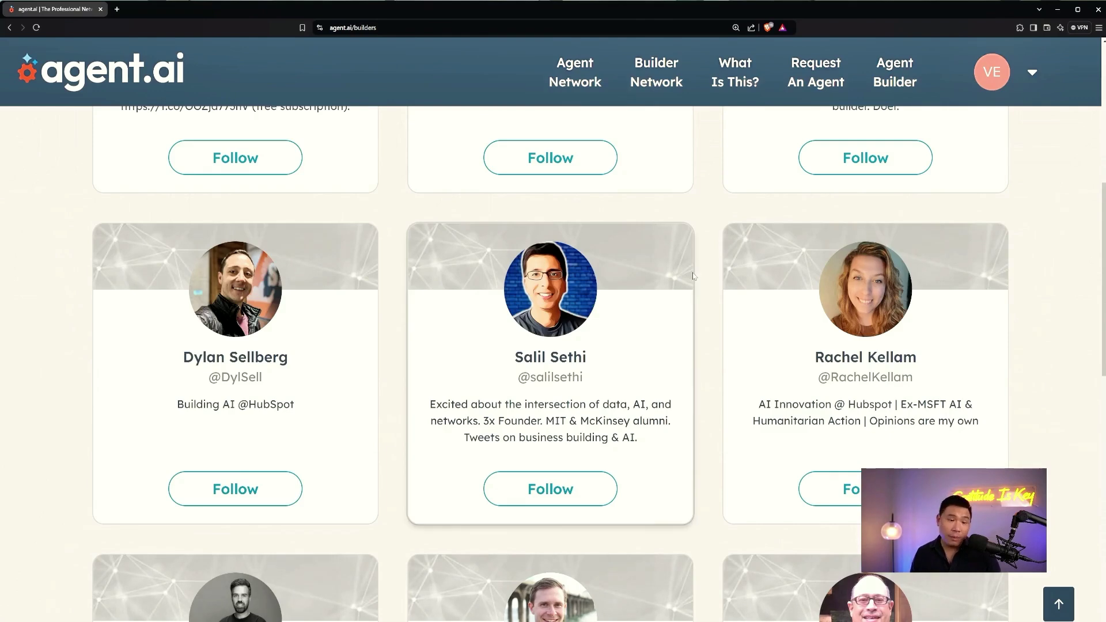